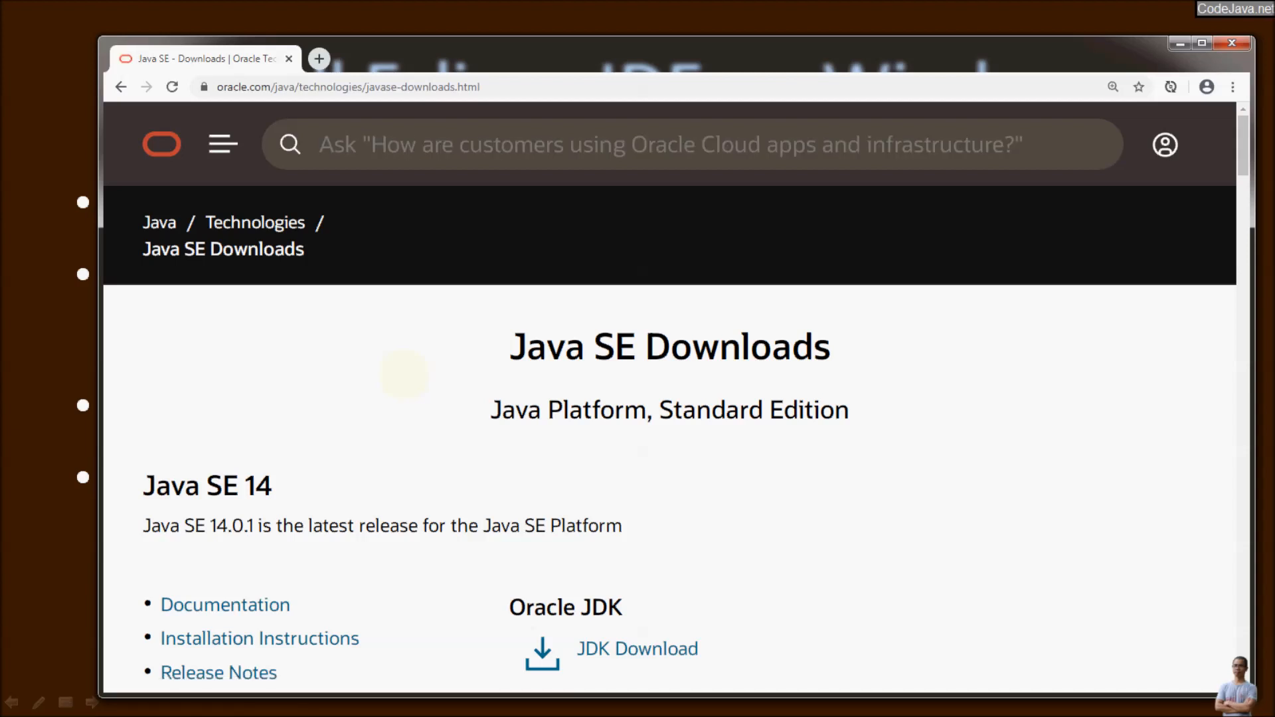
- Download the Java SE 14 JDK Windows x64 installer, jdk-14.0.1_windows-x64_bin.exe, accepting the Oracle Technology Network License Agreement
{"action": "scroll", "coordinate": [404, 374], "scroll_direction": "down", "scroll_amount": 3}
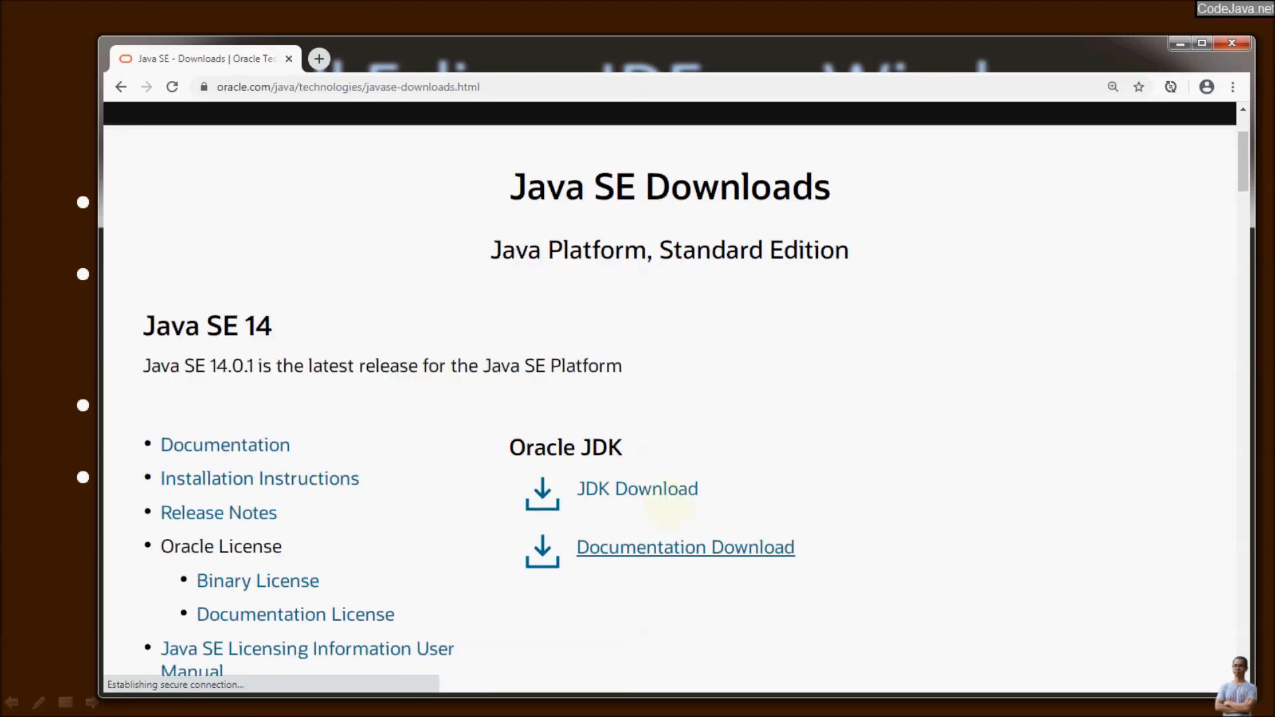
{"action": "left_click", "coordinate": [619, 491]}
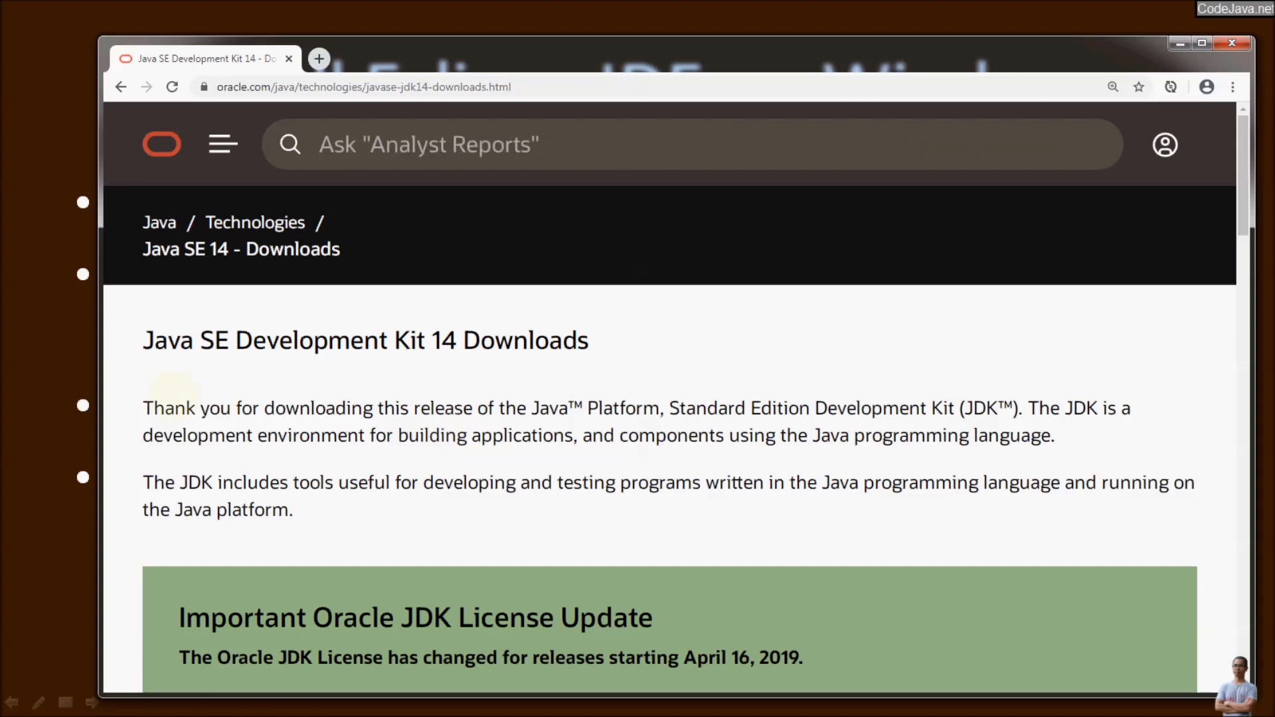
{"action": "scroll", "coordinate": [527, 448], "scroll_direction": "down", "scroll_amount": 5}
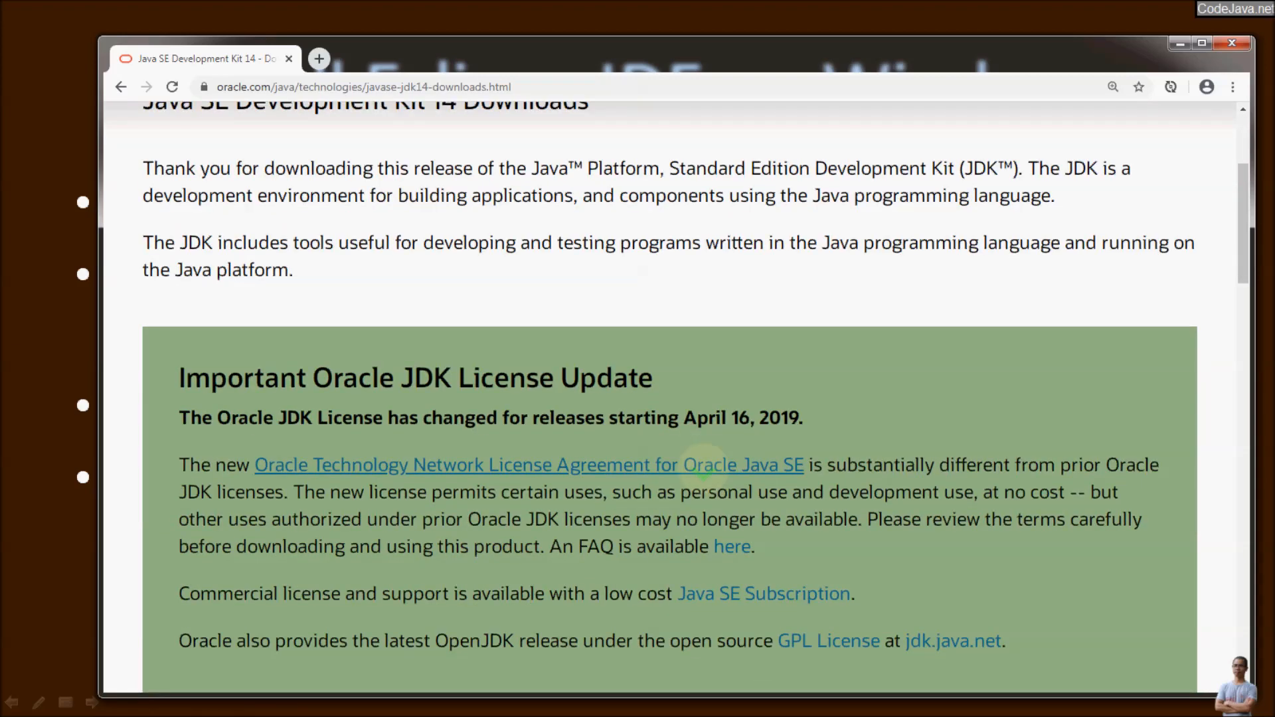
{"action": "scroll", "coordinate": [531, 460], "scroll_direction": "down", "scroll_amount": 6}
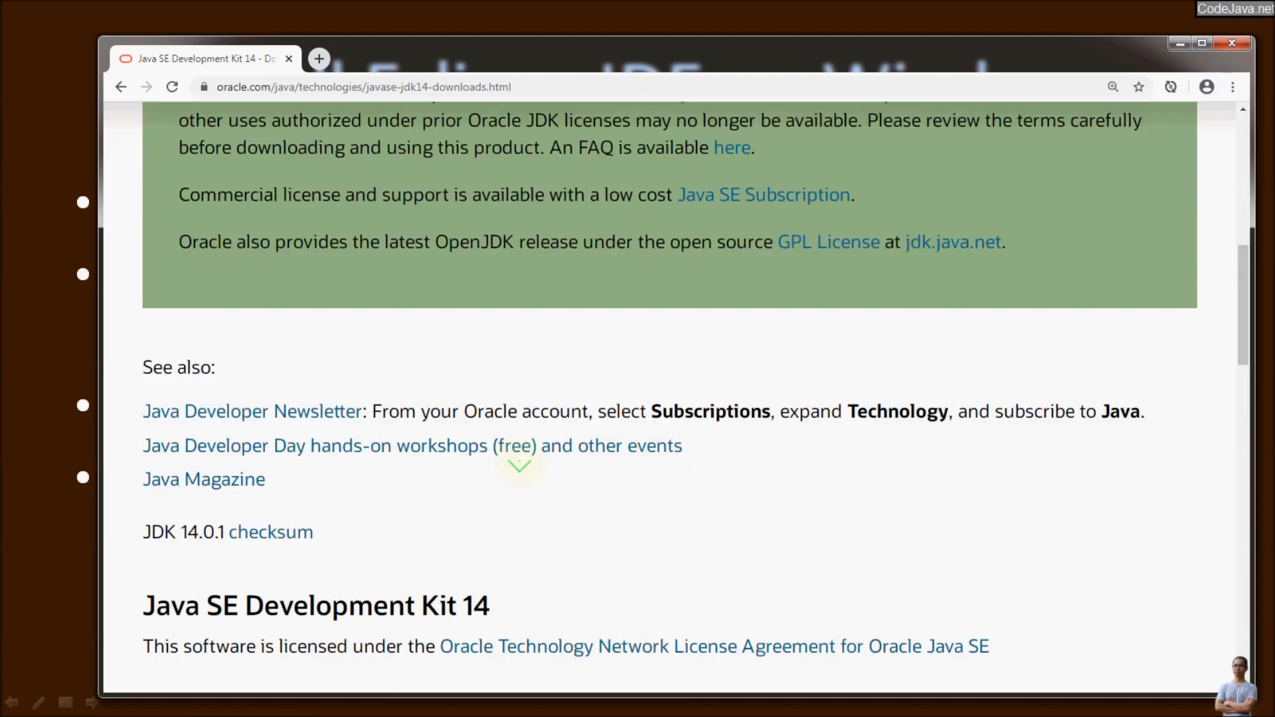
{"action": "scroll", "coordinate": [520, 460], "scroll_direction": "down", "scroll_amount": 8}
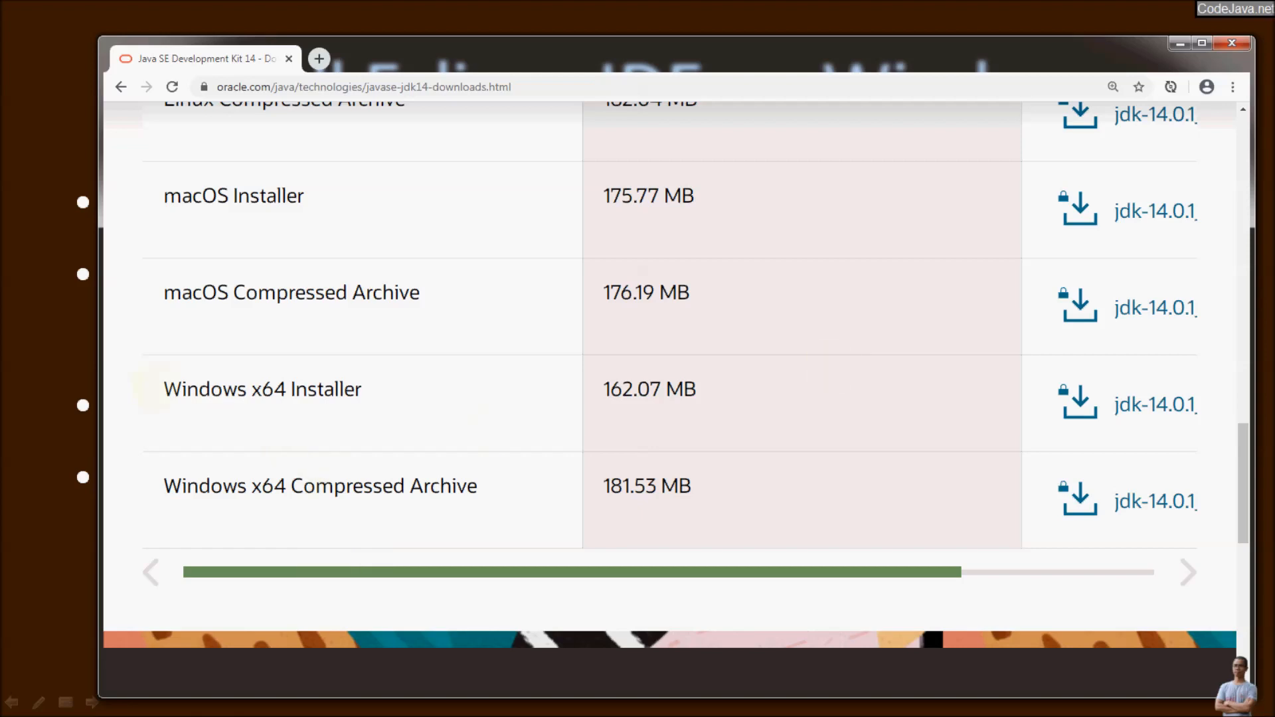
{"action": "left_click_drag", "start_coordinate": [154, 388], "coordinate": [402, 399]}
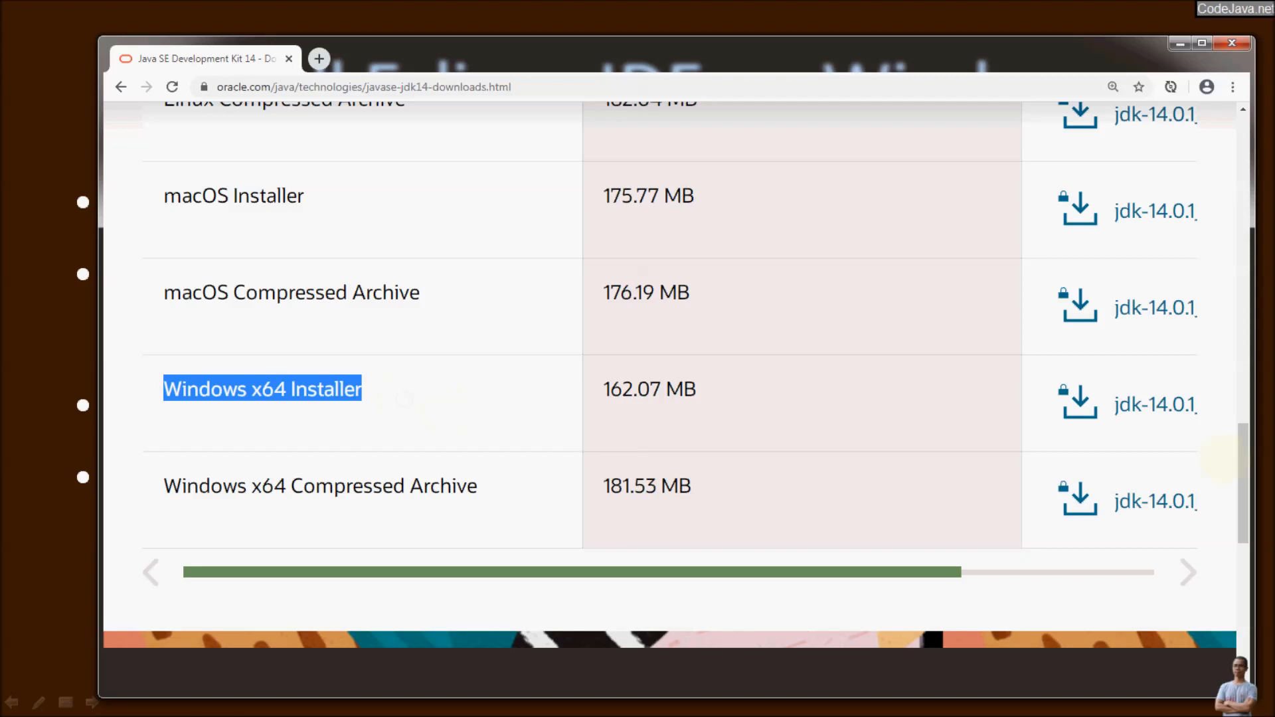
{"action": "left_click_drag", "start_coordinate": [942, 572], "coordinate": [1187, 591]}
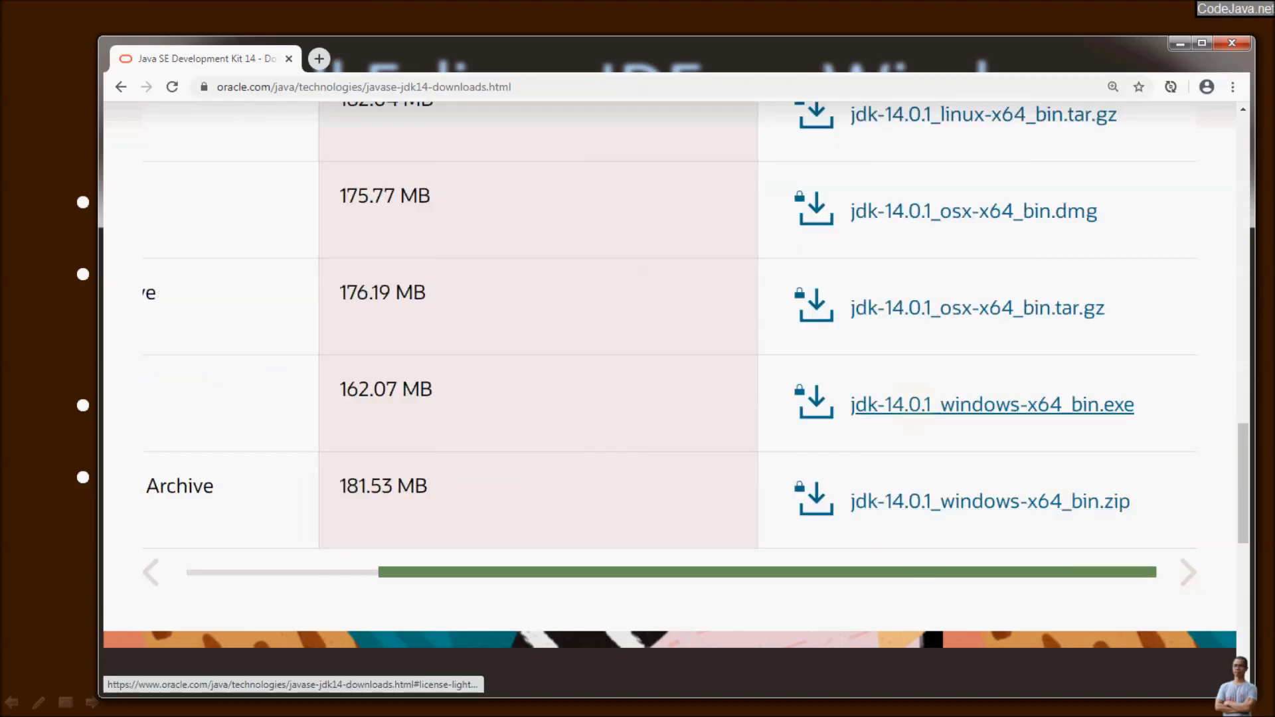
{"action": "left_click", "coordinate": [992, 405]}
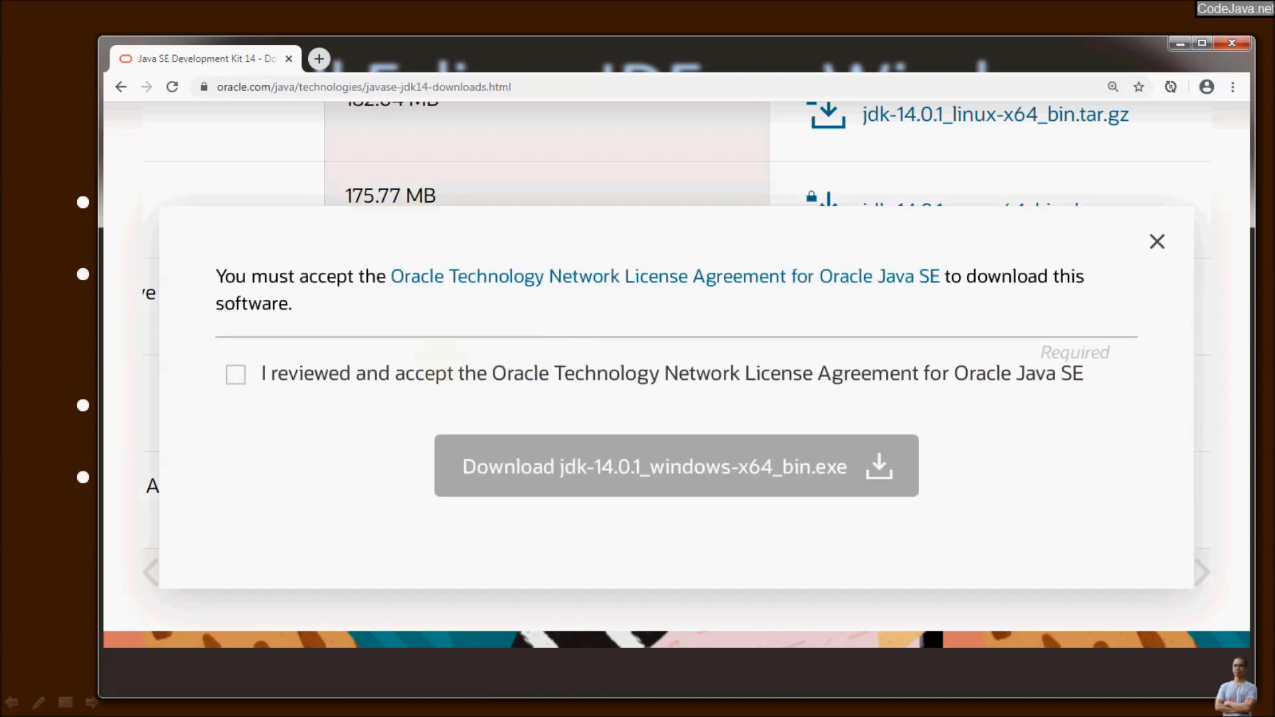
{"action": "left_click", "coordinate": [236, 374]}
{"action": "left_click", "coordinate": [565, 468]}
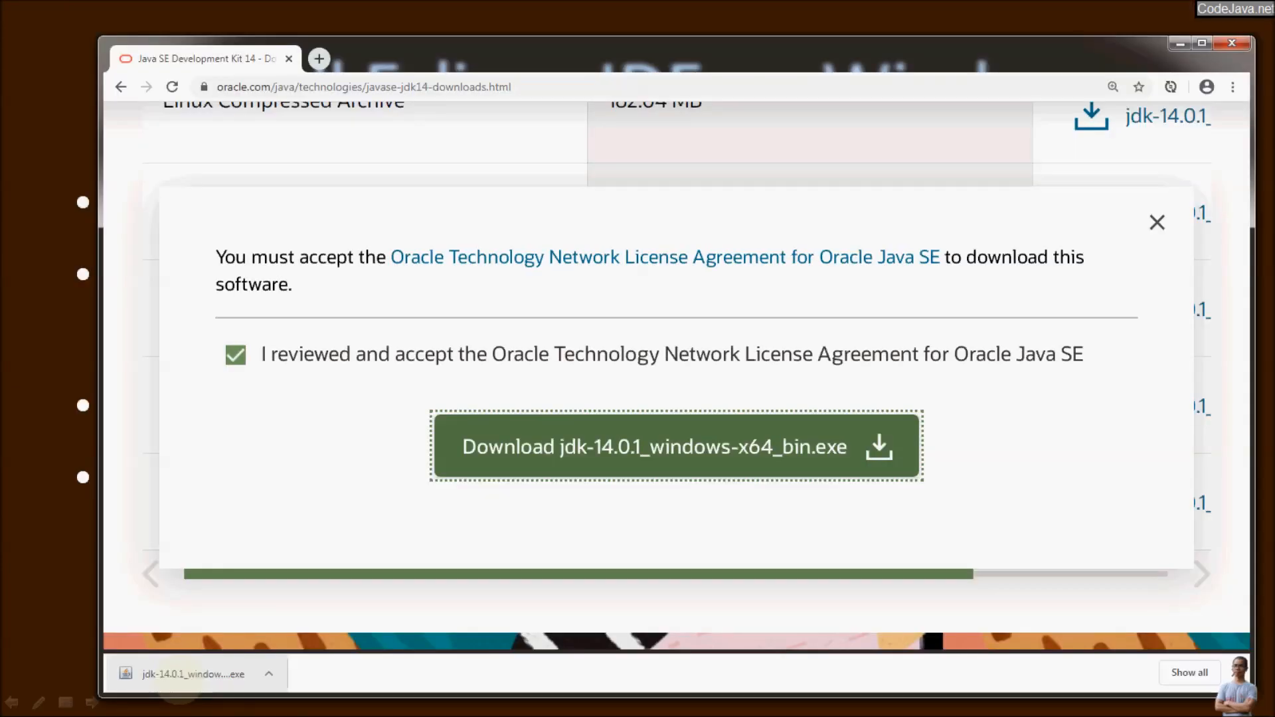
- Run the downloaded JDK installer, install JDK 14.0.1 to the default folder C:\Program Files\Java\jdk-14.0.1\ and close the wizard
{"action": "left_click", "coordinate": [180, 674]}
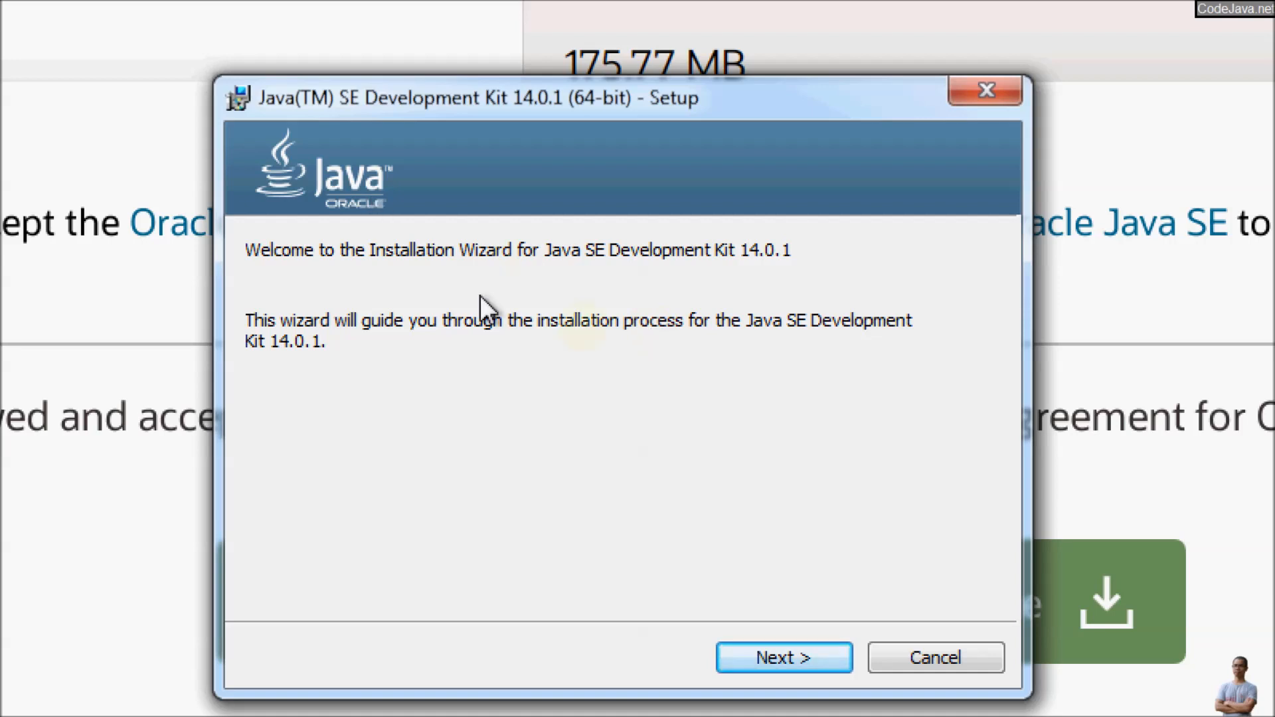
{"action": "left_click", "coordinate": [776, 639]}
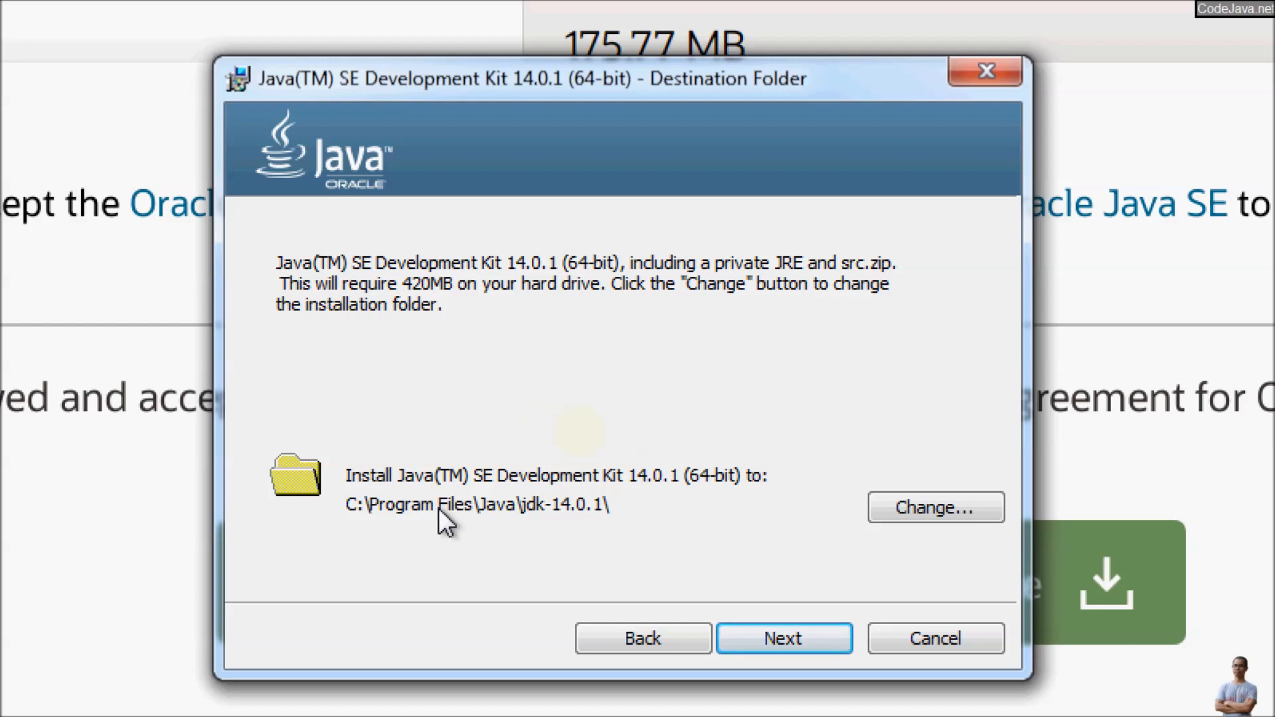
{"action": "left_click", "coordinate": [739, 628]}
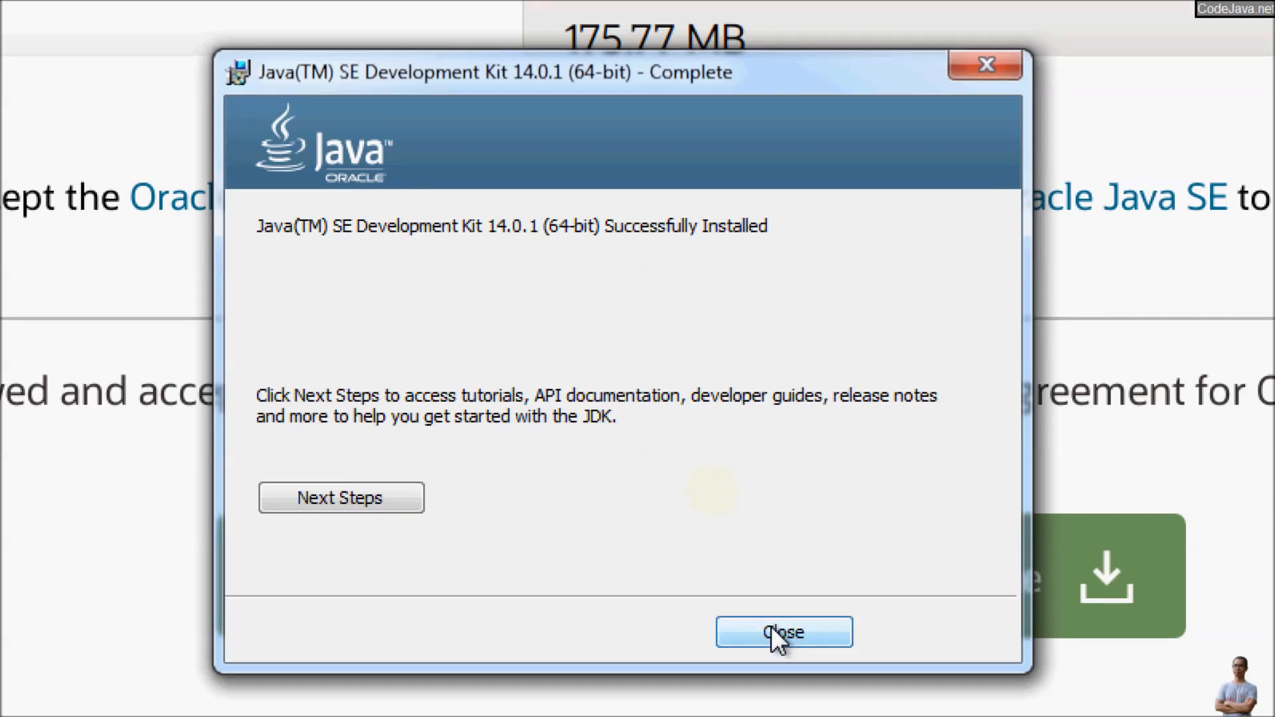
{"action": "left_click", "coordinate": [772, 630]}
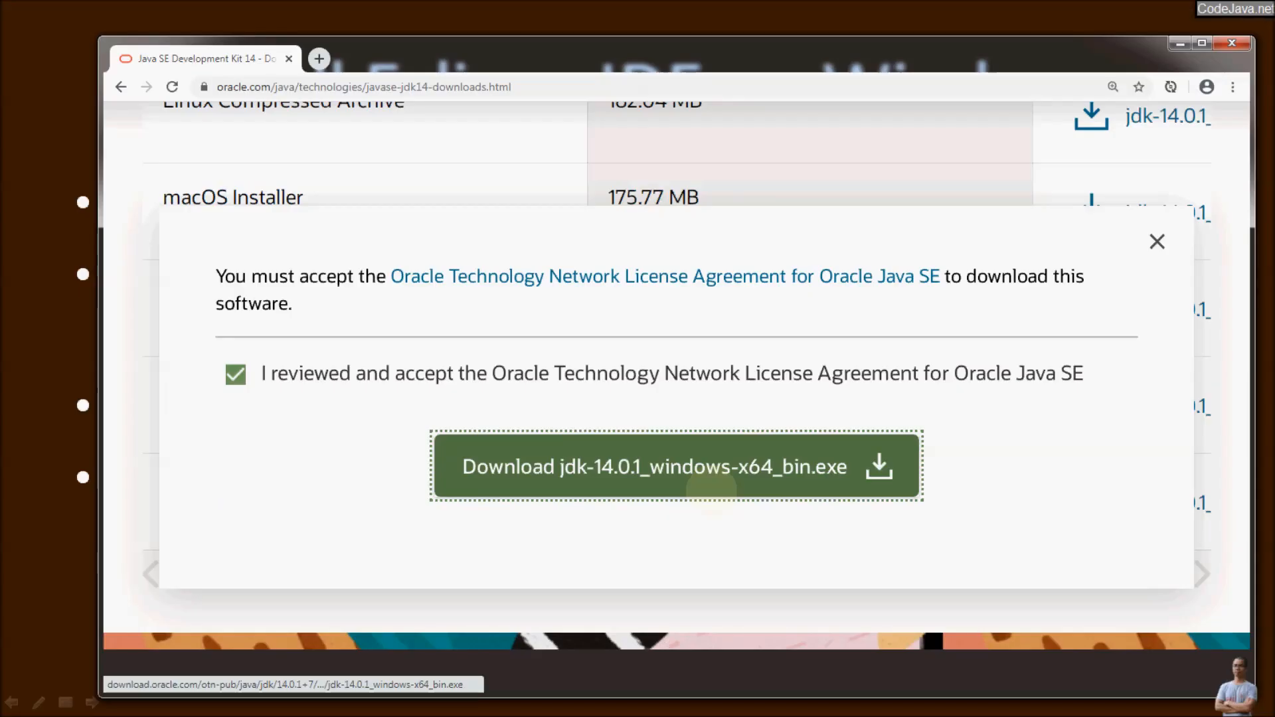
- Switch to Windows Explorer and open C:\Program Files\Java\jdk-14.0.1 to examine the installed JDK files
{"action": "key", "text": "super"}
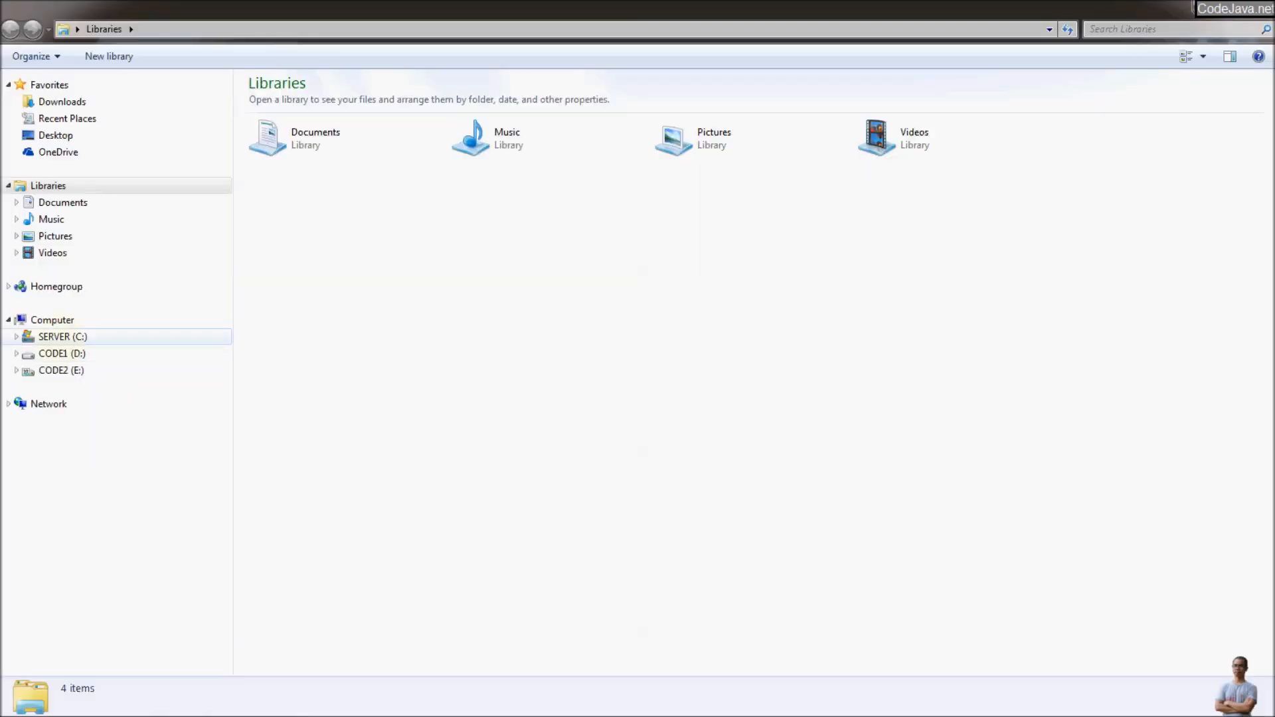
{"action": "left_click", "coordinate": [62, 337]}
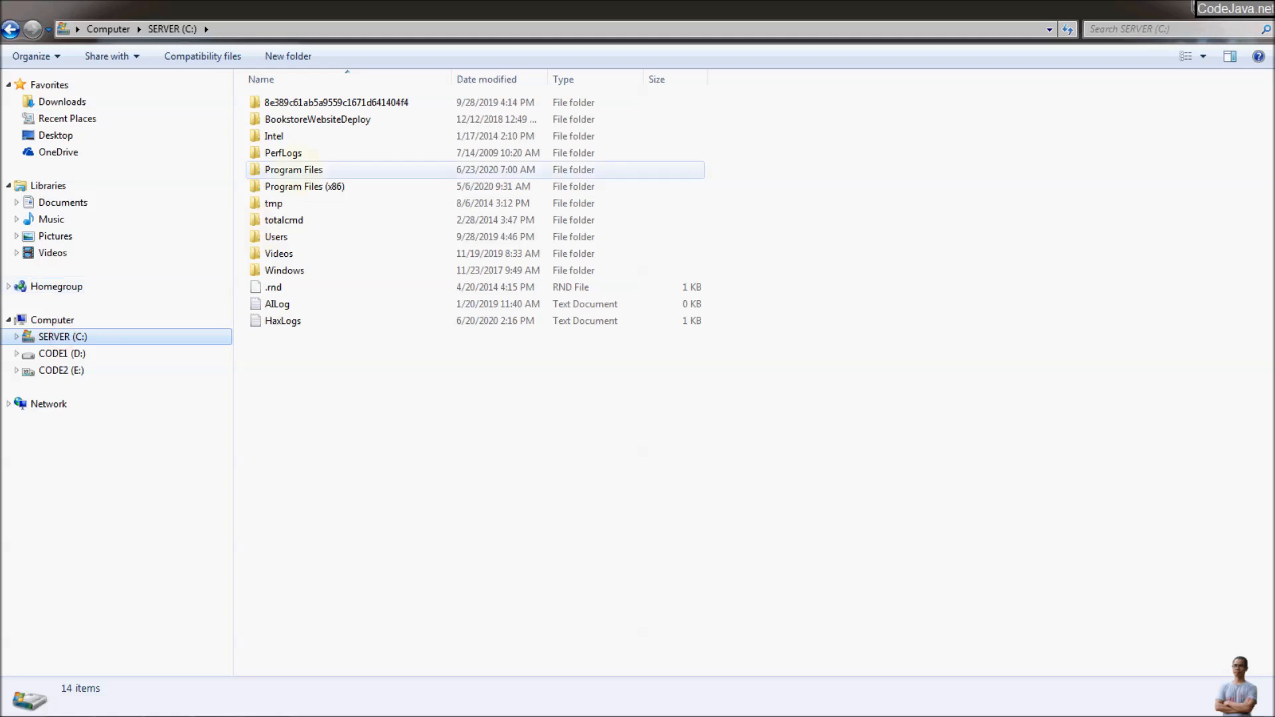
{"action": "double_click", "coordinate": [297, 170]}
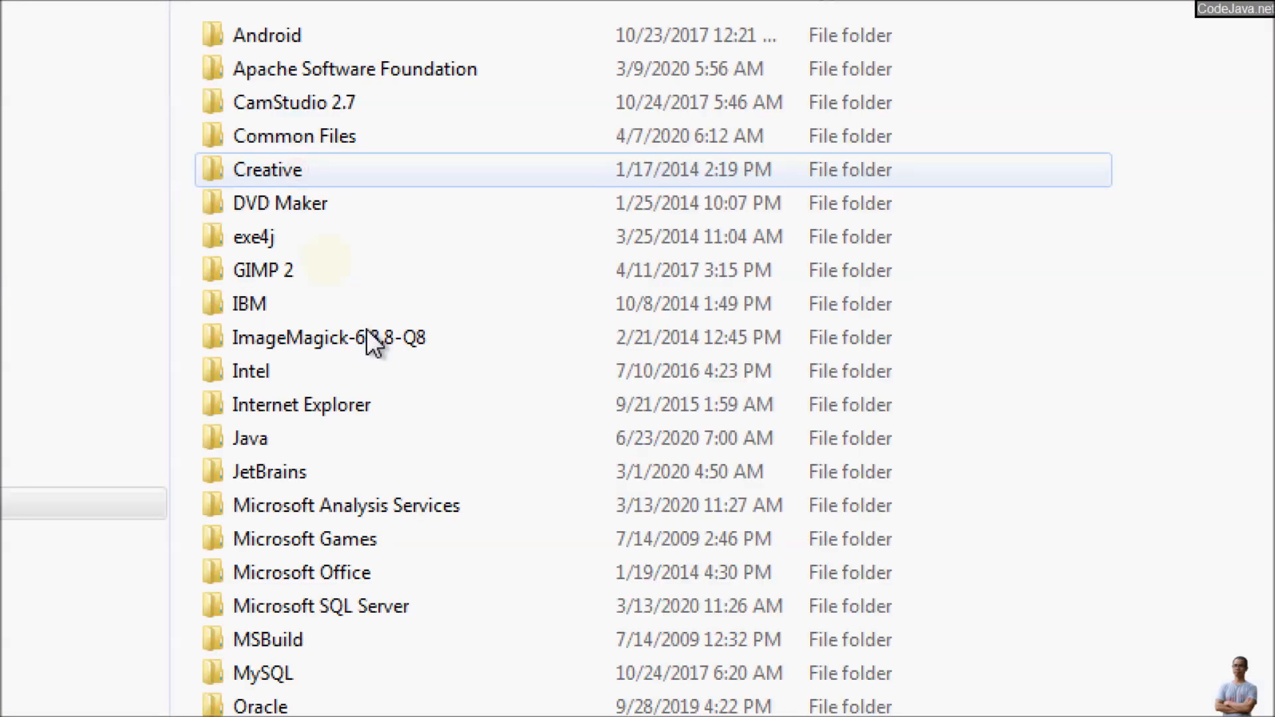
{"action": "double_click", "coordinate": [270, 443]}
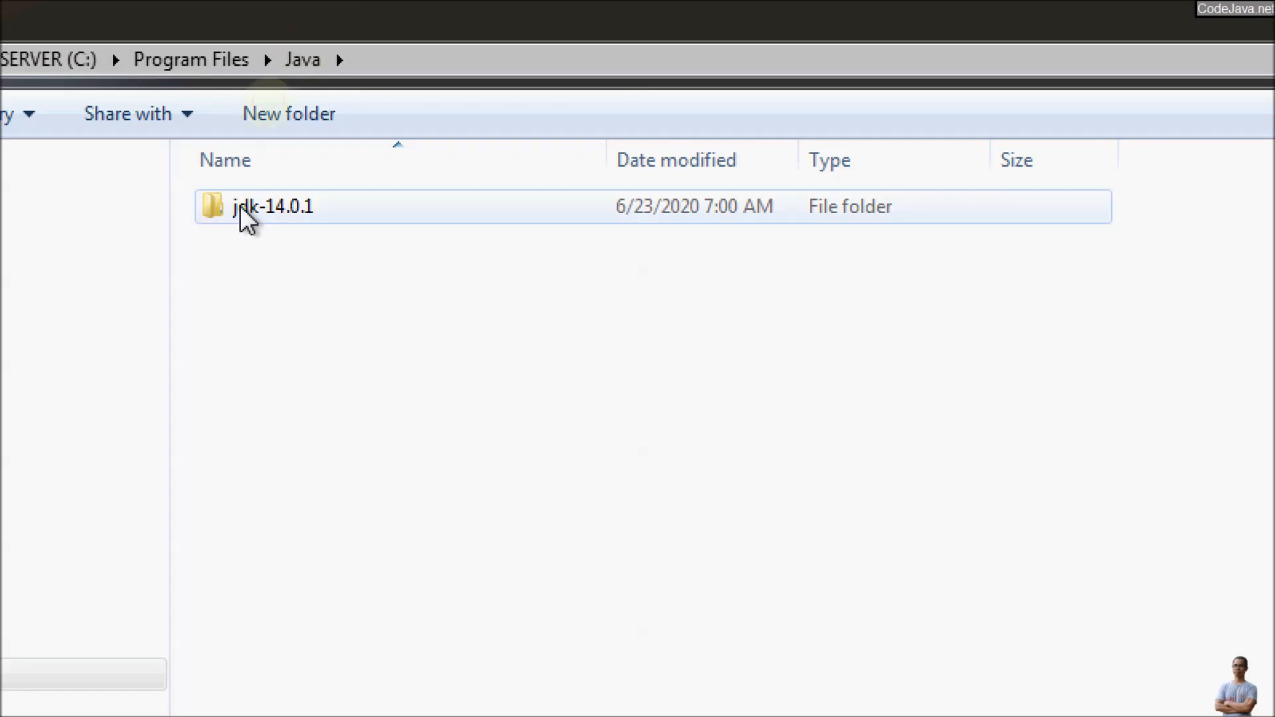
{"action": "double_click", "coordinate": [241, 205]}
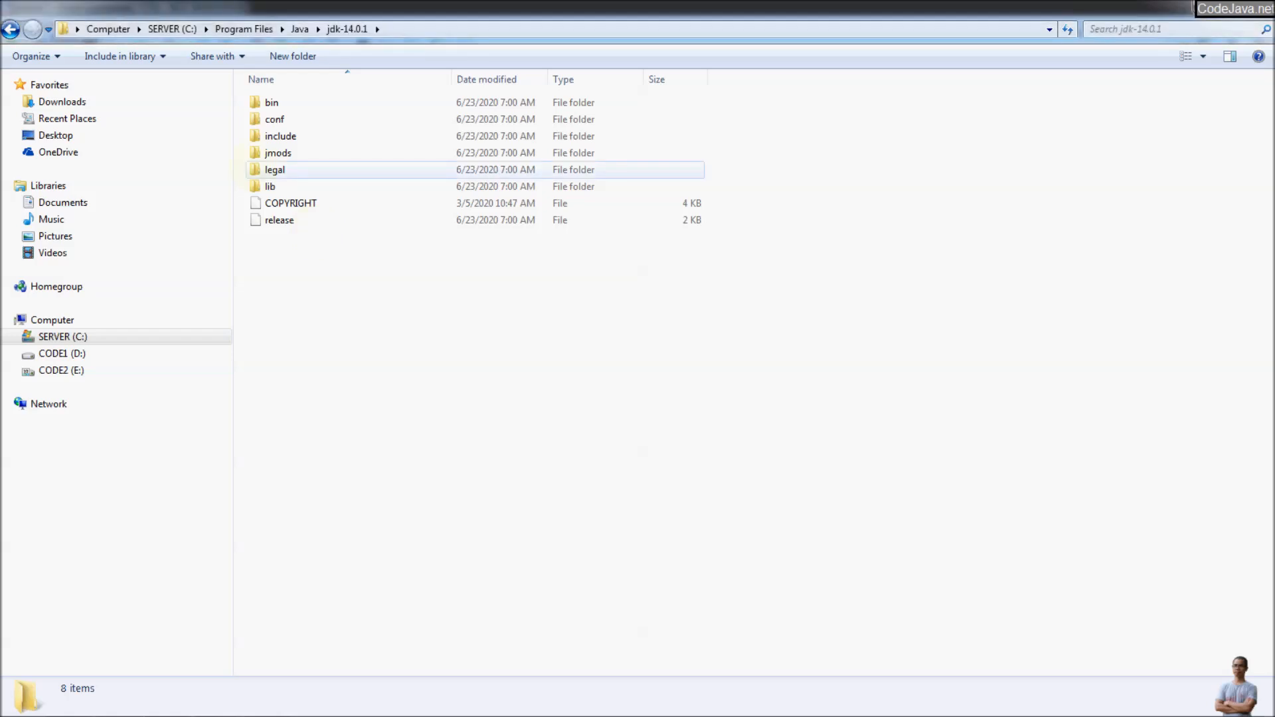
- Switch back to the browser and open eclipse.org in a new tab
{"action": "key", "text": "alt+Tab"}
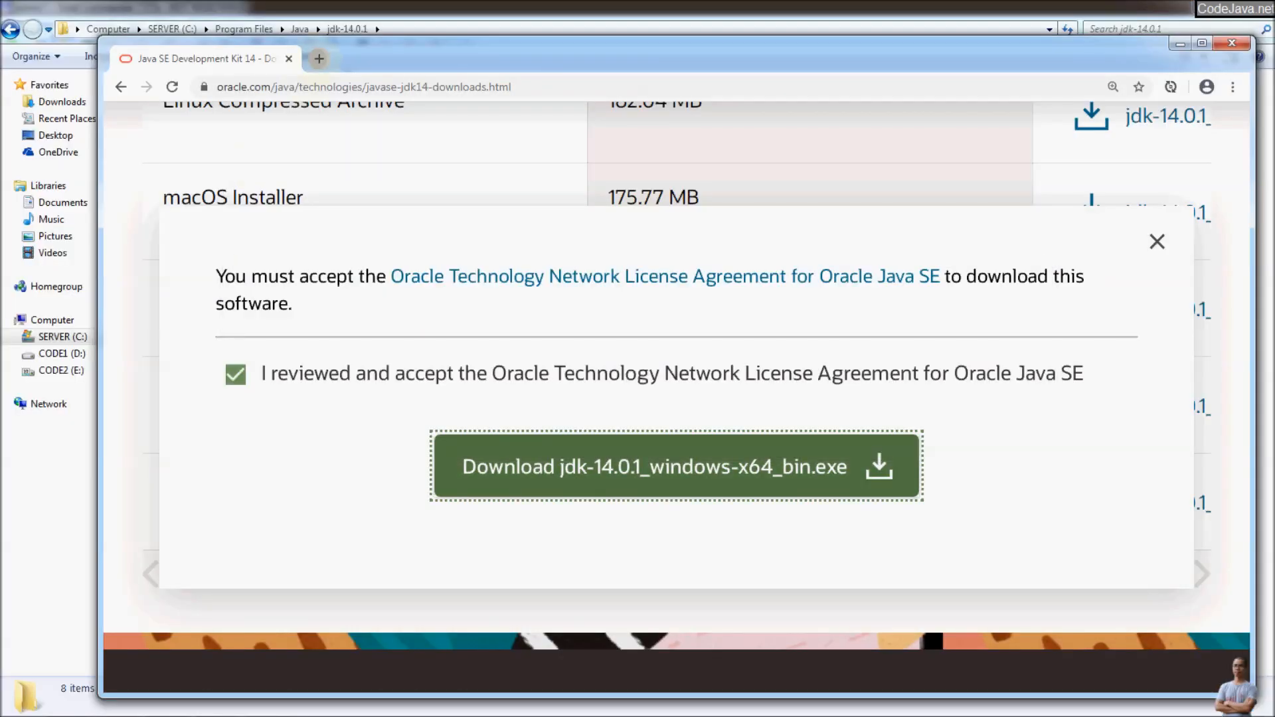
{"action": "left_click", "coordinate": [319, 58]}
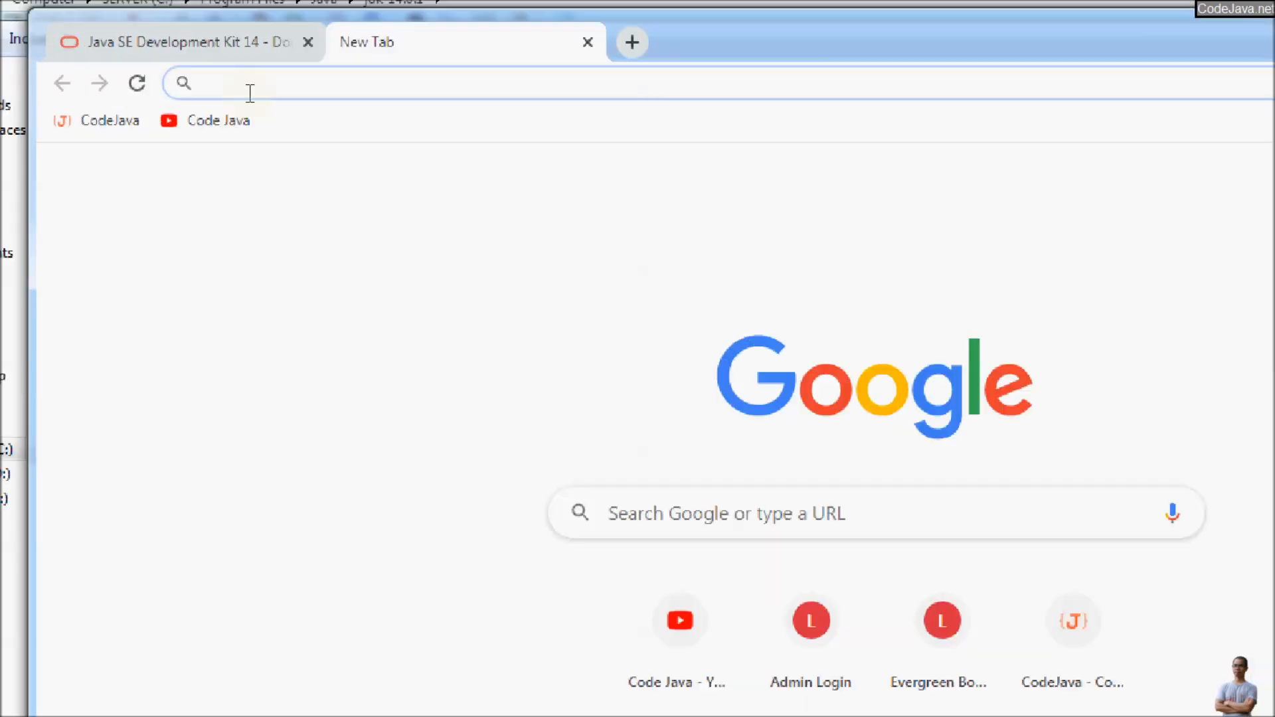
{"action": "type", "text": "eclipse.org"}
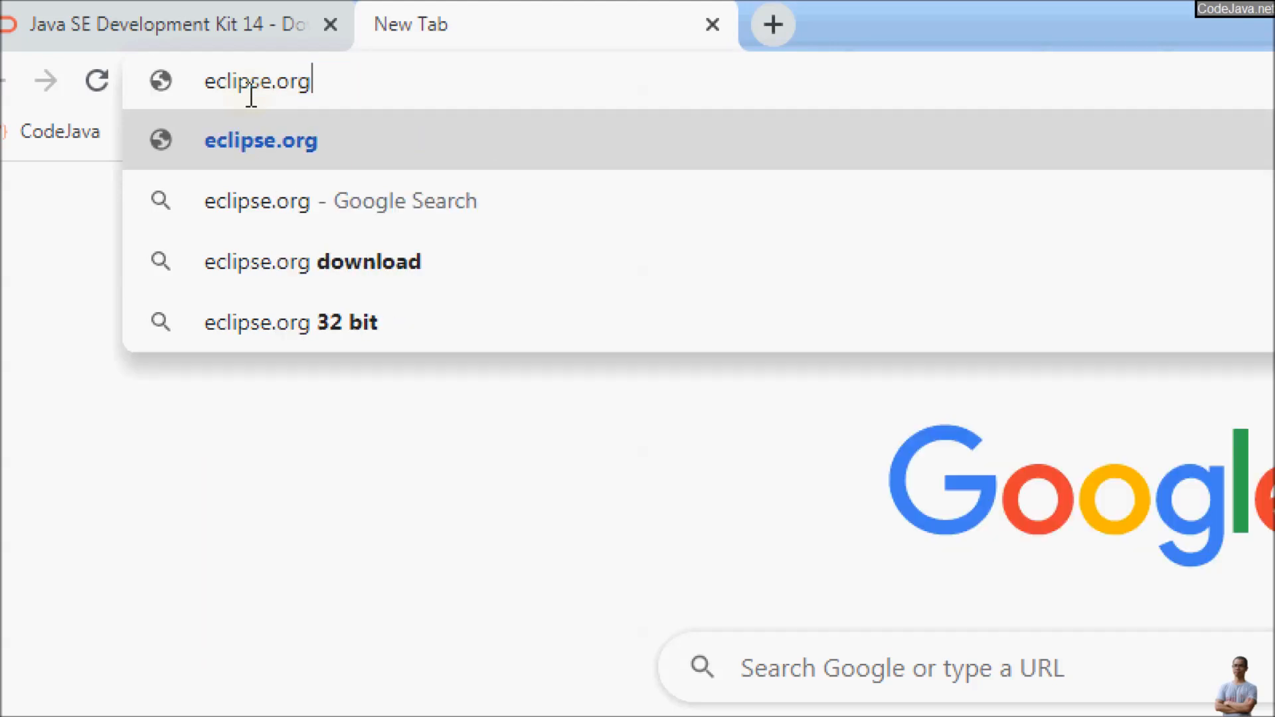
{"action": "key", "text": "Return"}
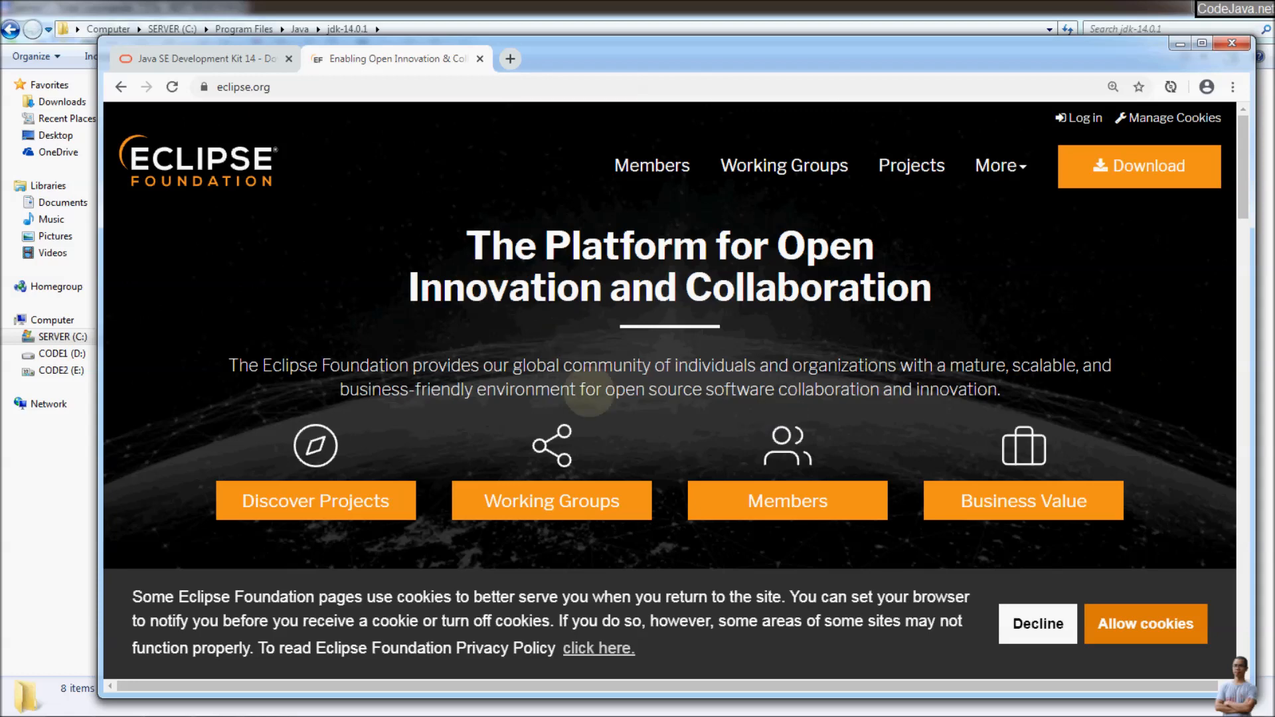
- Go to the Eclipse downloads page and choose the 64-bit download of Eclipse IDE 2020-06
{"action": "scroll", "coordinate": [617, 388], "scroll_direction": "down", "scroll_amount": 6}
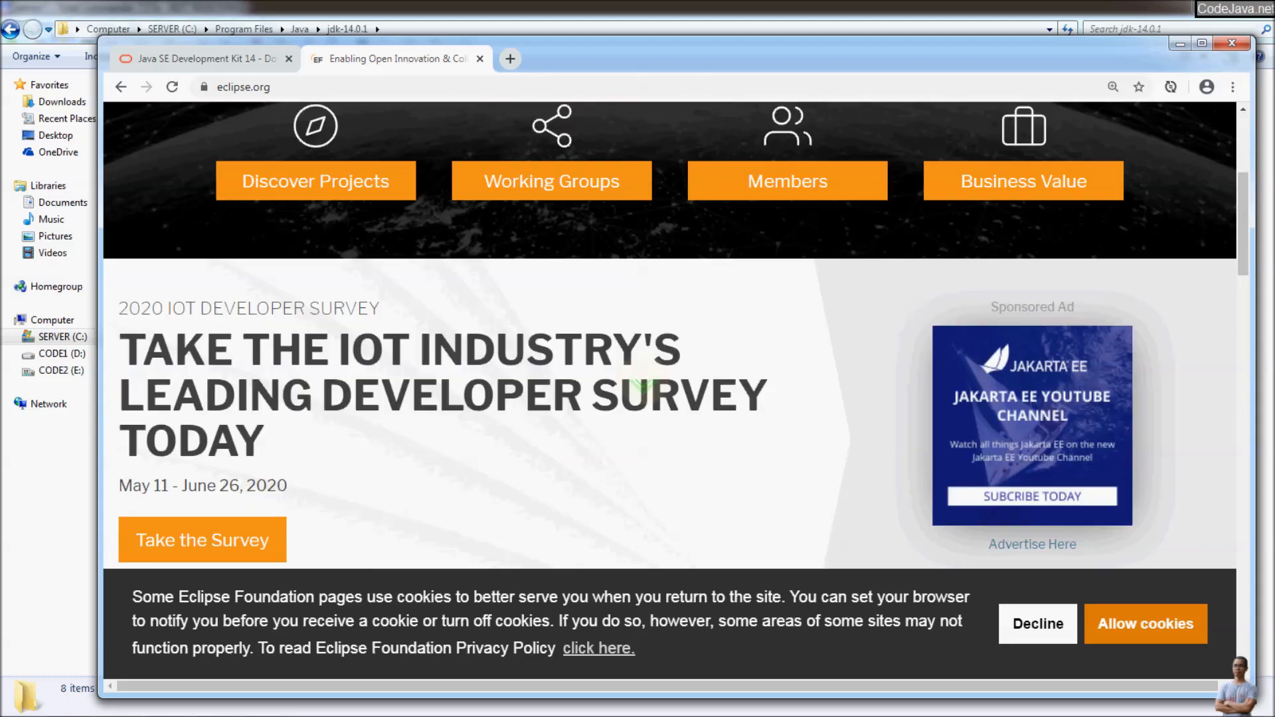
{"action": "scroll", "coordinate": [642, 375], "scroll_direction": "up", "scroll_amount": 6}
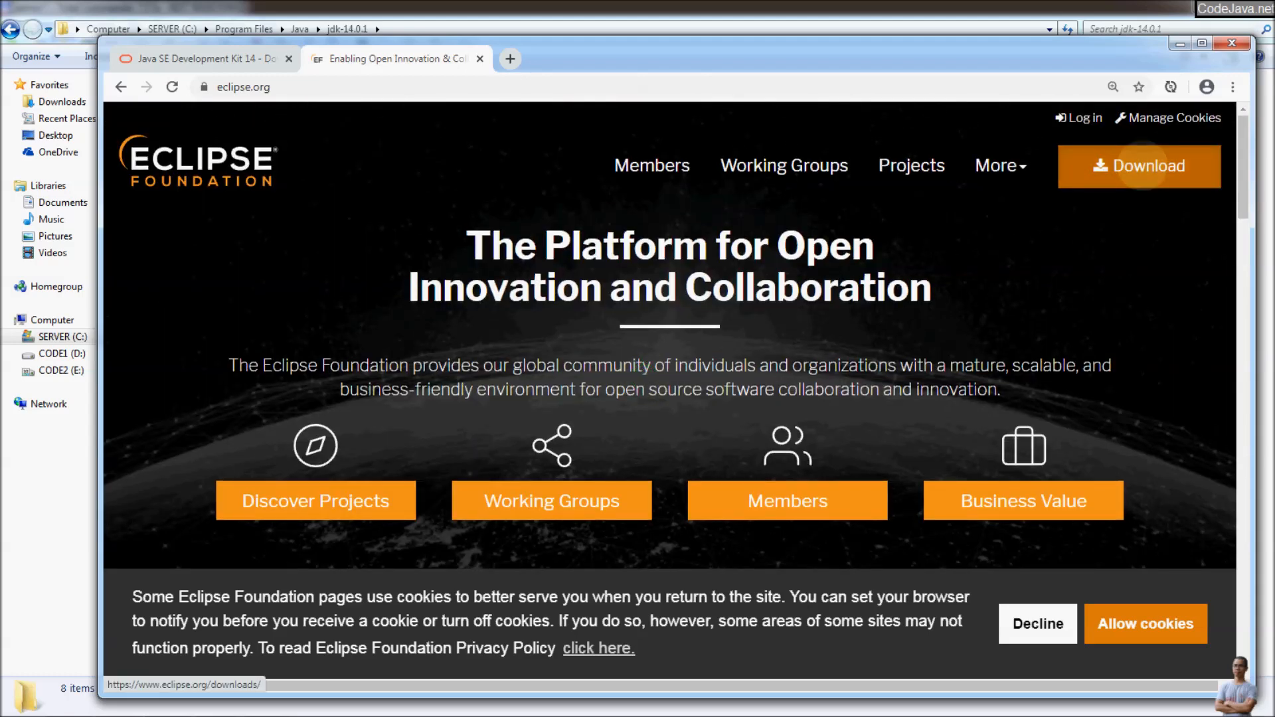
{"action": "left_click", "coordinate": [1140, 164]}
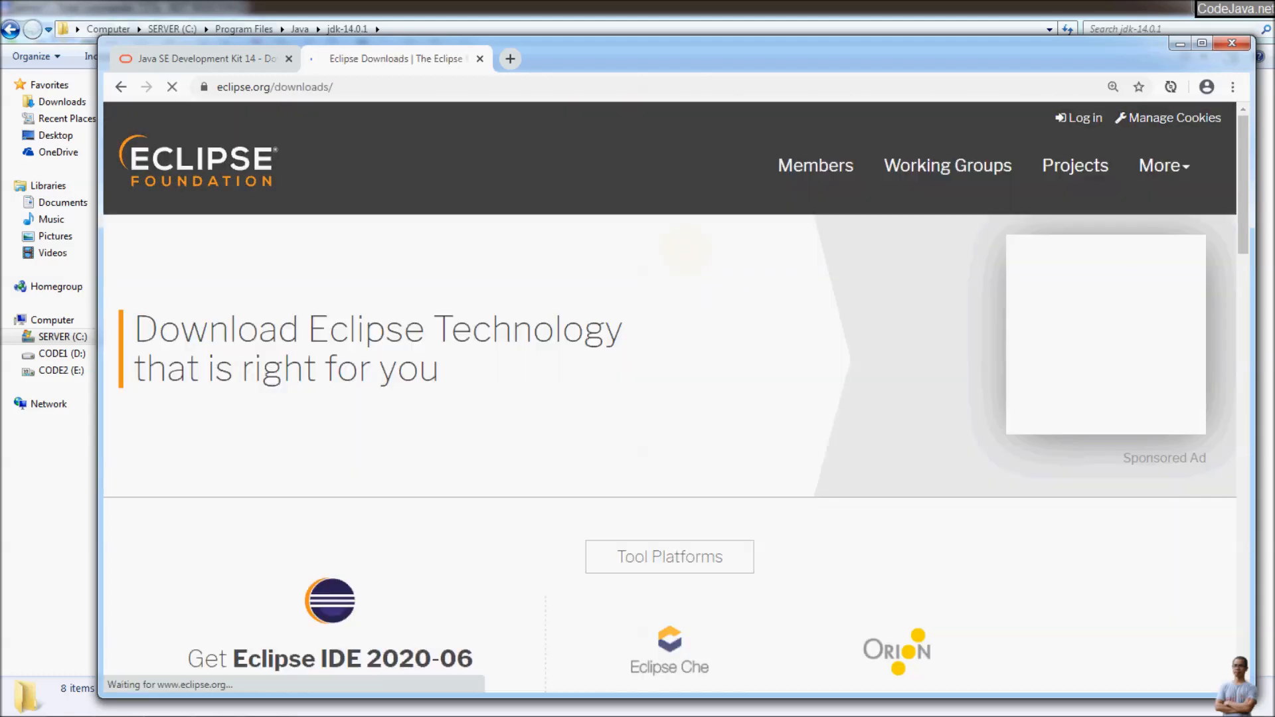
{"action": "scroll", "coordinate": [652, 345], "scroll_direction": "down", "scroll_amount": 2}
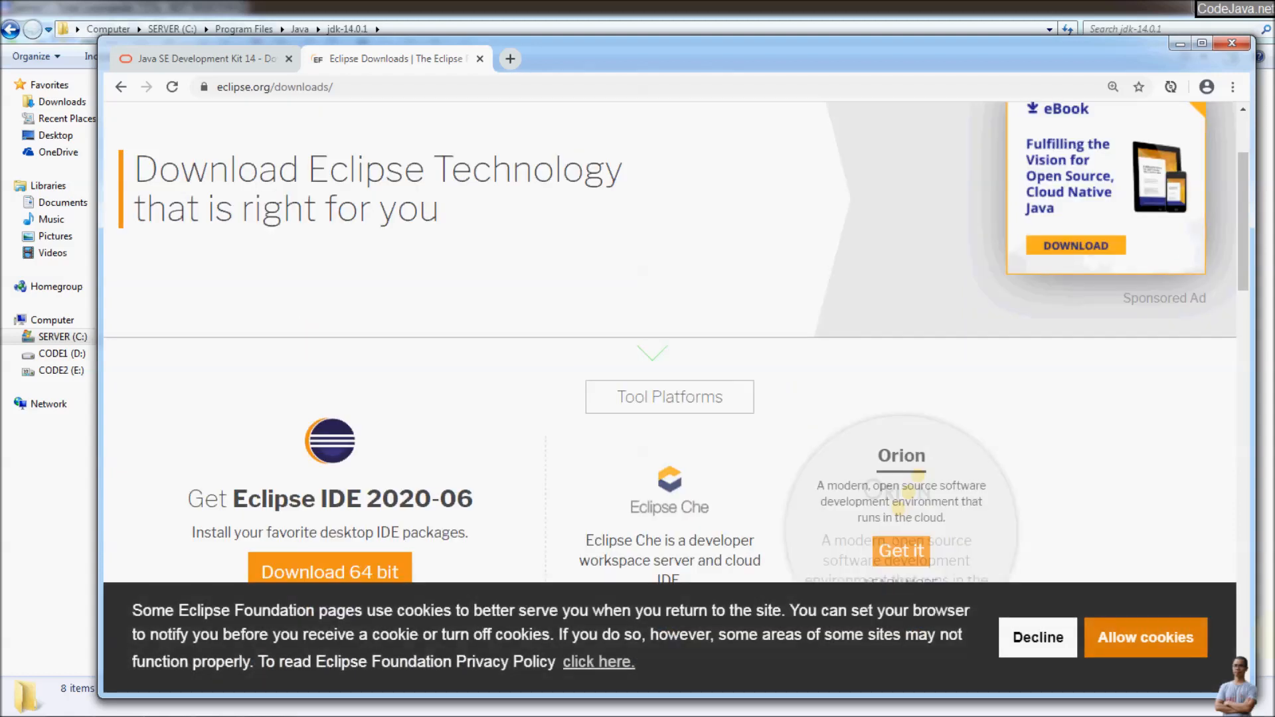
{"action": "scroll", "coordinate": [707, 478], "scroll_direction": "down", "scroll_amount": 2}
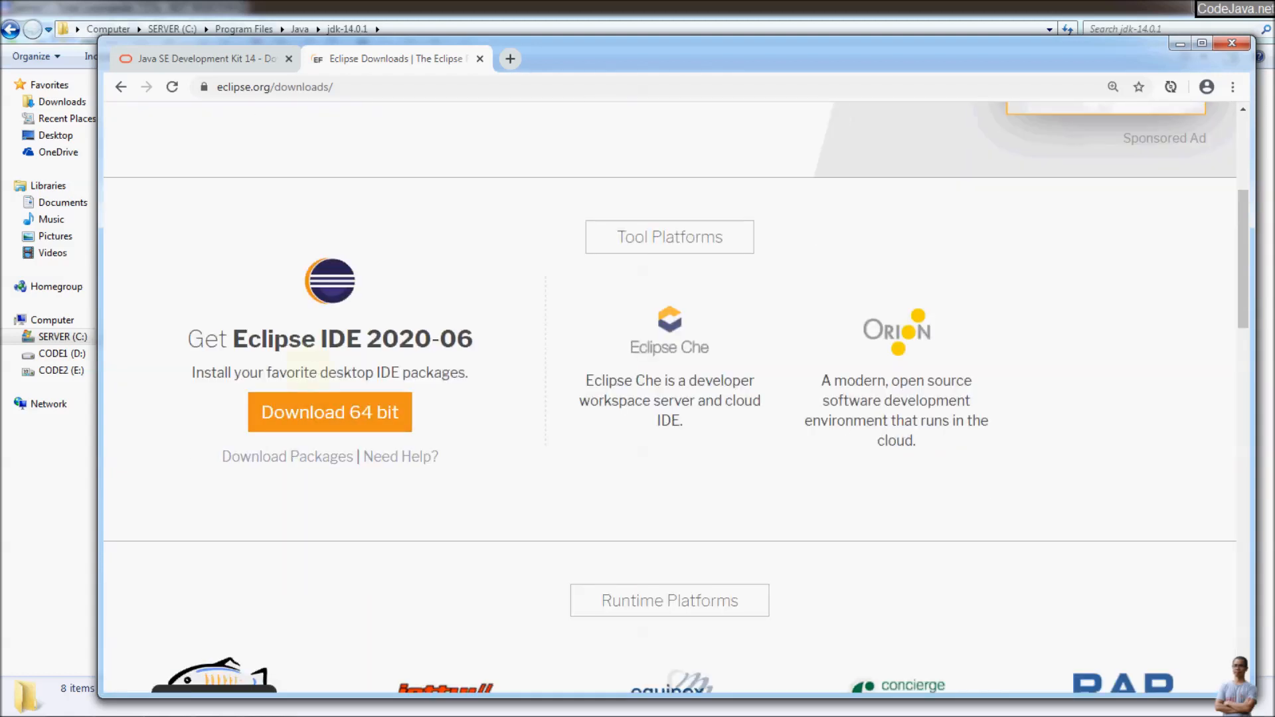
{"action": "left_click_drag", "start_coordinate": [365, 339], "coordinate": [480, 339]}
{"action": "left_click", "coordinate": [166, 421]}
{"action": "left_click", "coordinate": [328, 415]}
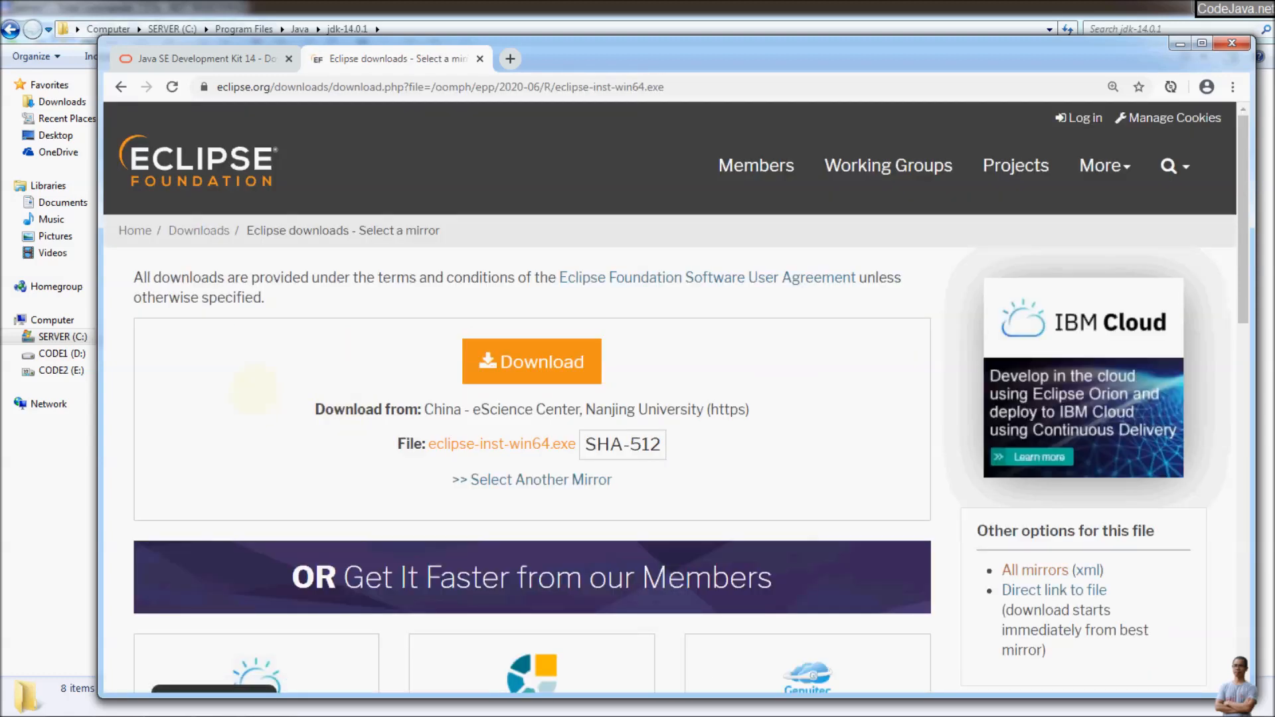
- Download eclipse-inst-win64.exe from the suggested mirror
{"action": "scroll", "coordinate": [254, 406], "scroll_direction": "down", "scroll_amount": 2}
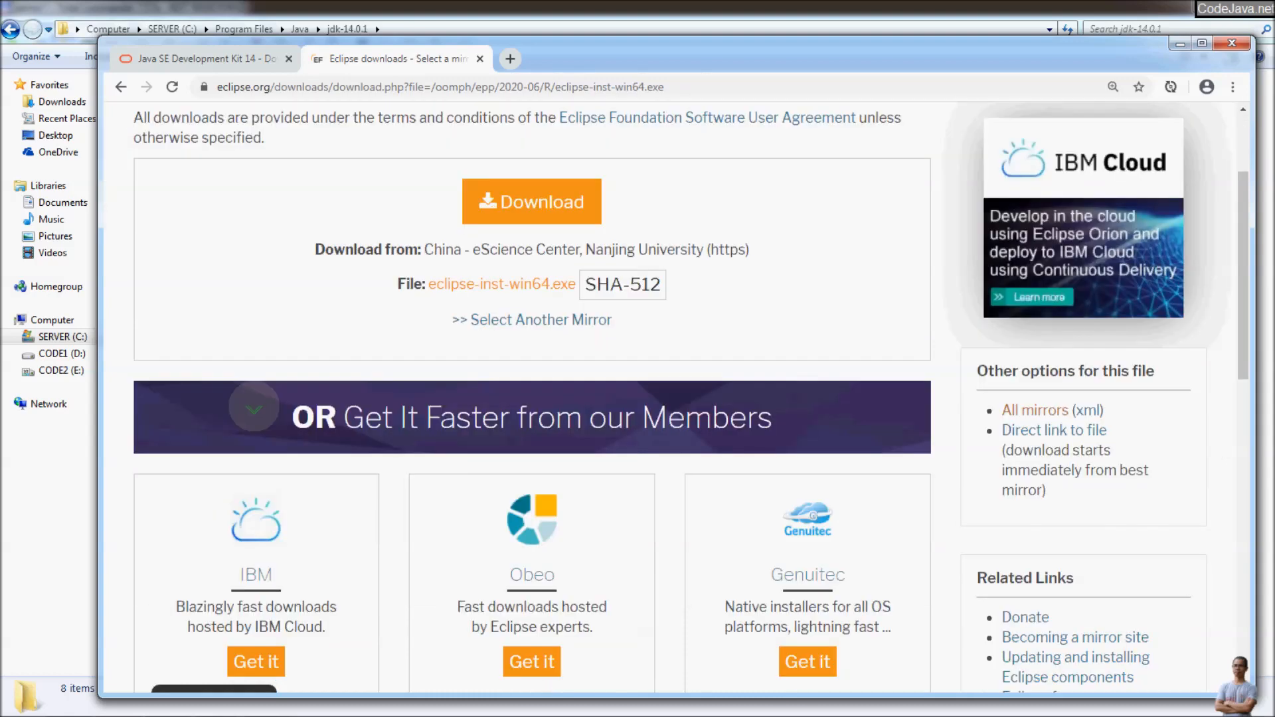
{"action": "scroll", "coordinate": [254, 406], "scroll_direction": "up", "scroll_amount": 2}
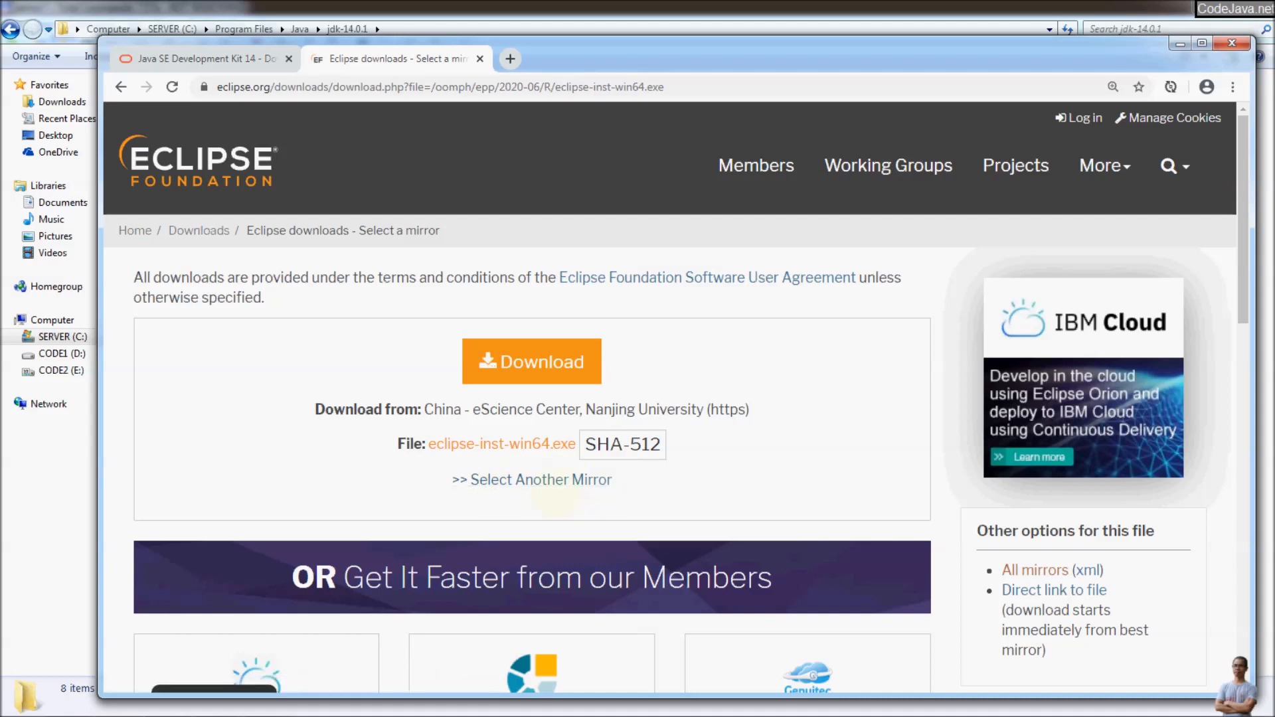
{"action": "left_click", "coordinate": [521, 360]}
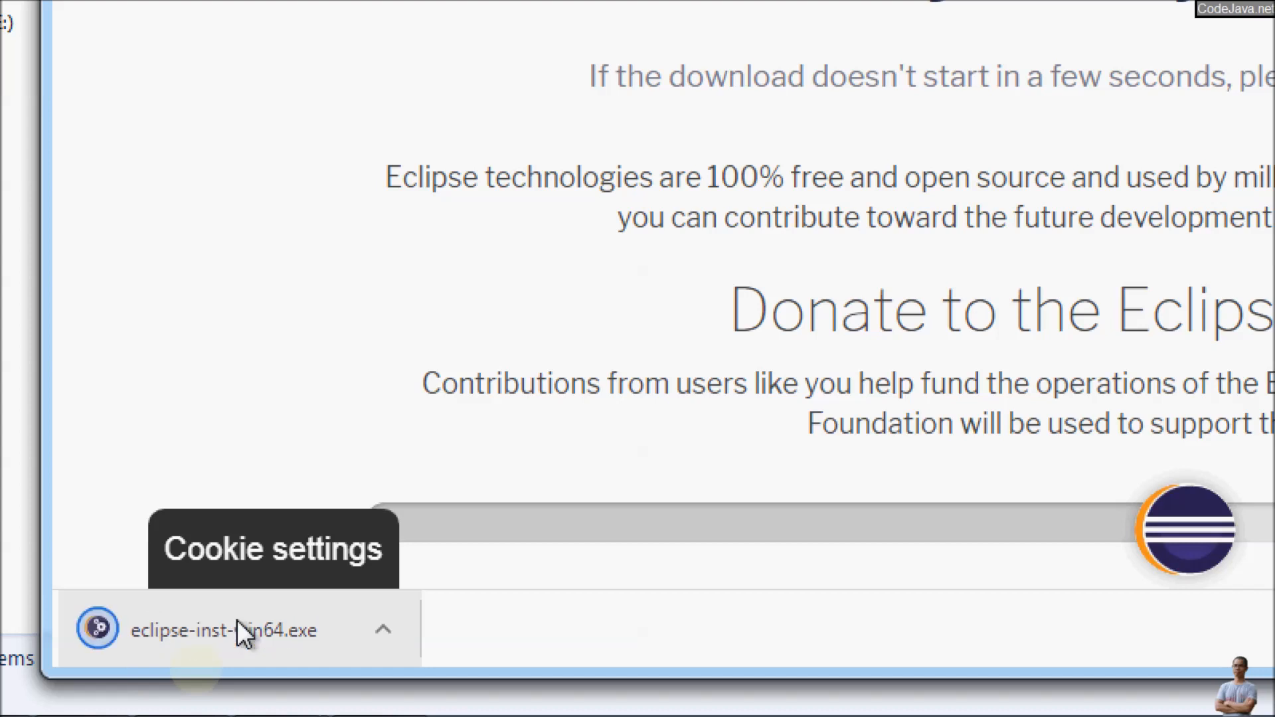
- Run the downloaded Eclipse installer, allowing it past the security warning, and choose Eclipse IDE for Enterprise Java Developers
{"action": "left_click", "coordinate": [158, 631]}
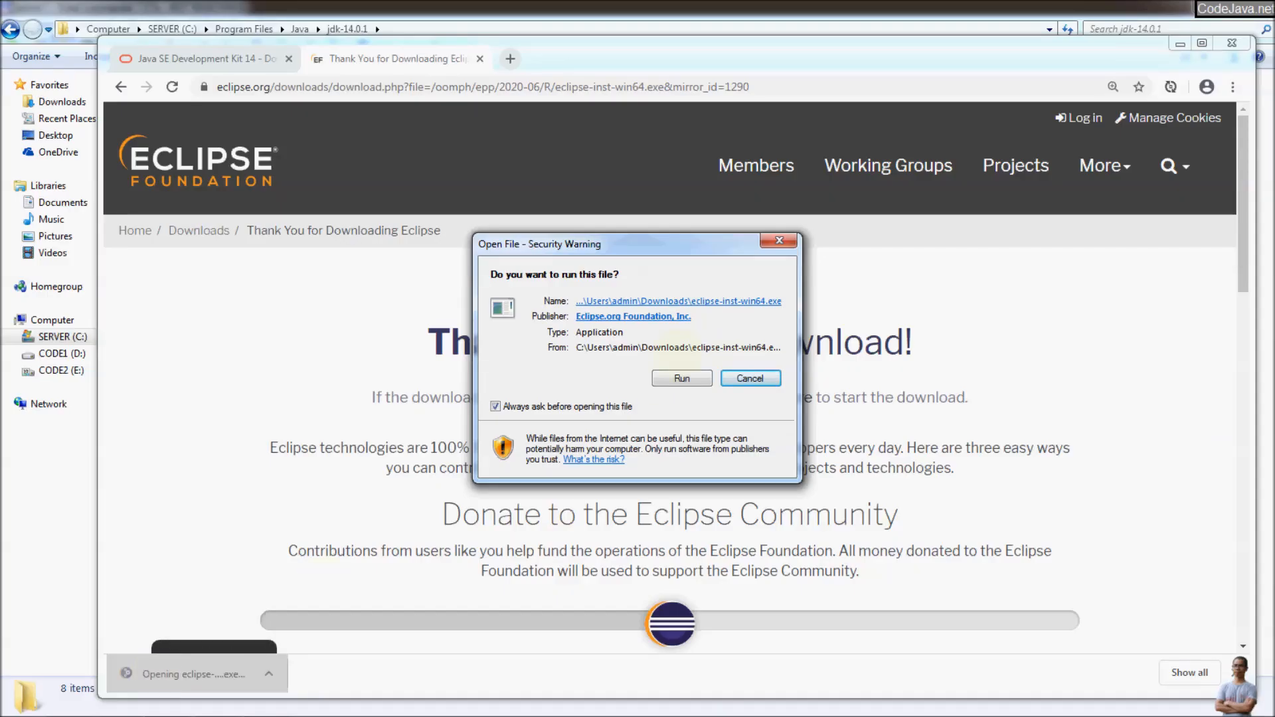
{"action": "left_click", "coordinate": [669, 379]}
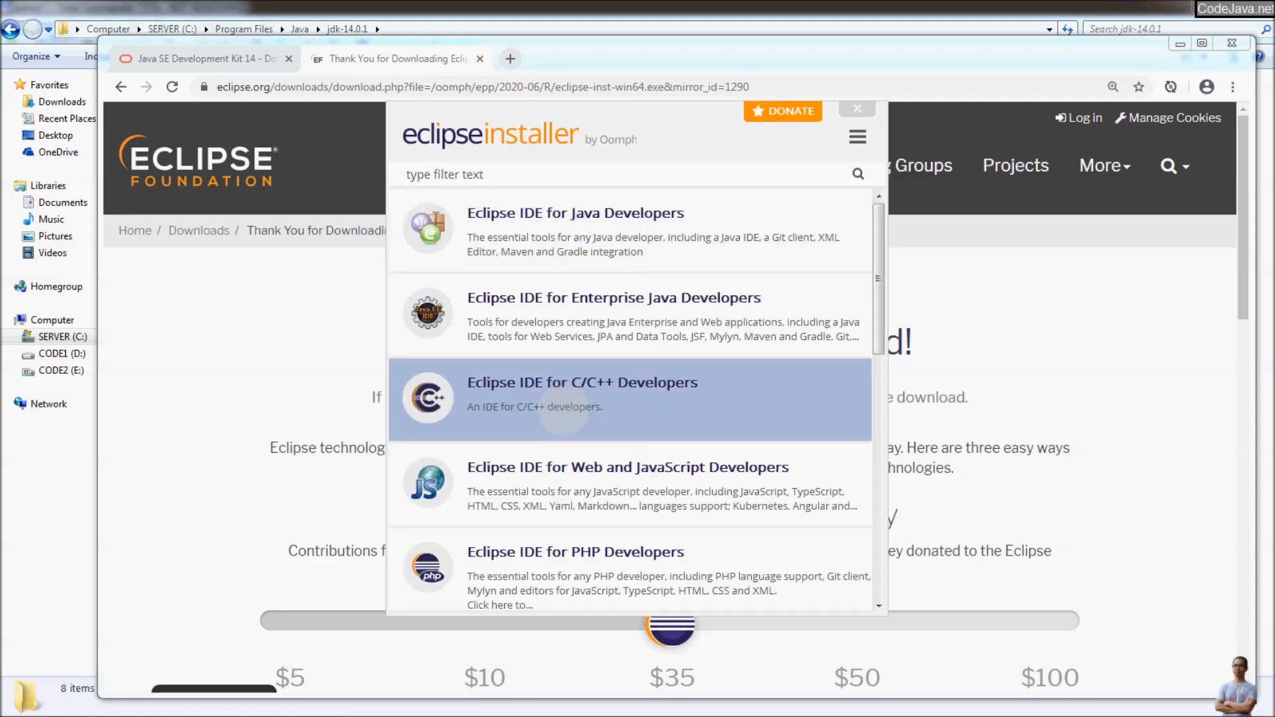
{"action": "left_click", "coordinate": [563, 411]}
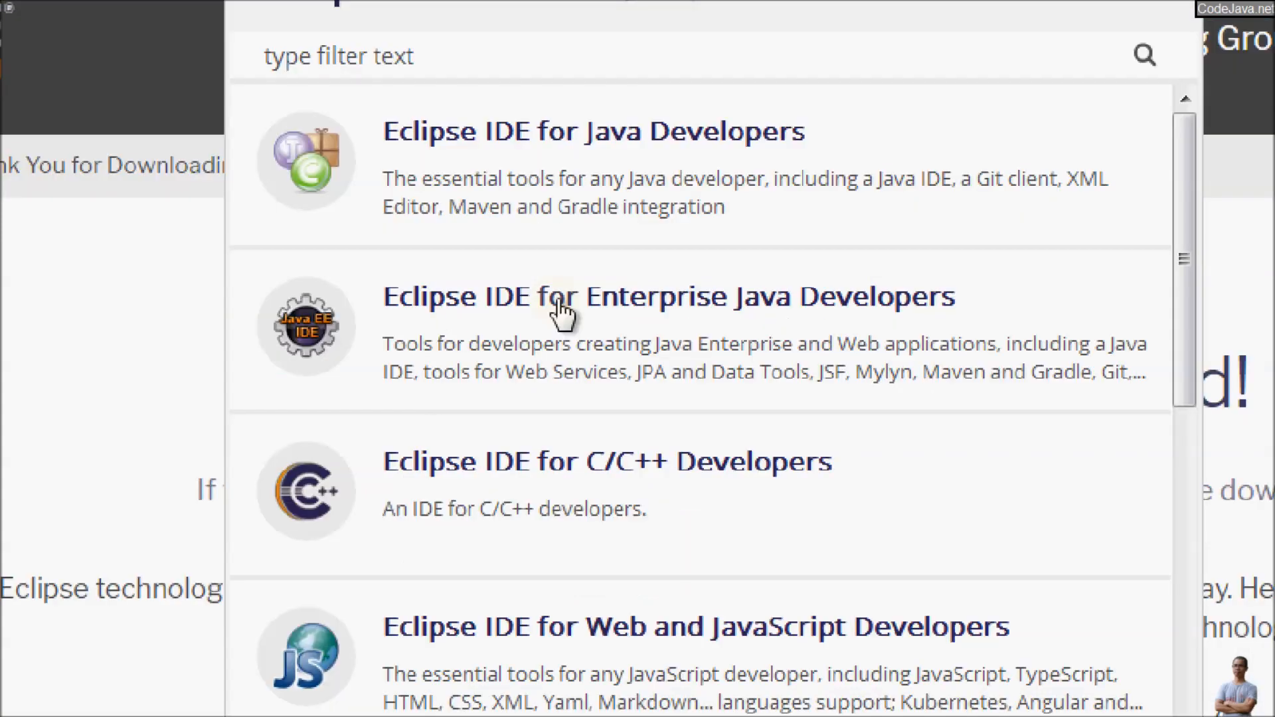
{"action": "left_click", "coordinate": [614, 306]}
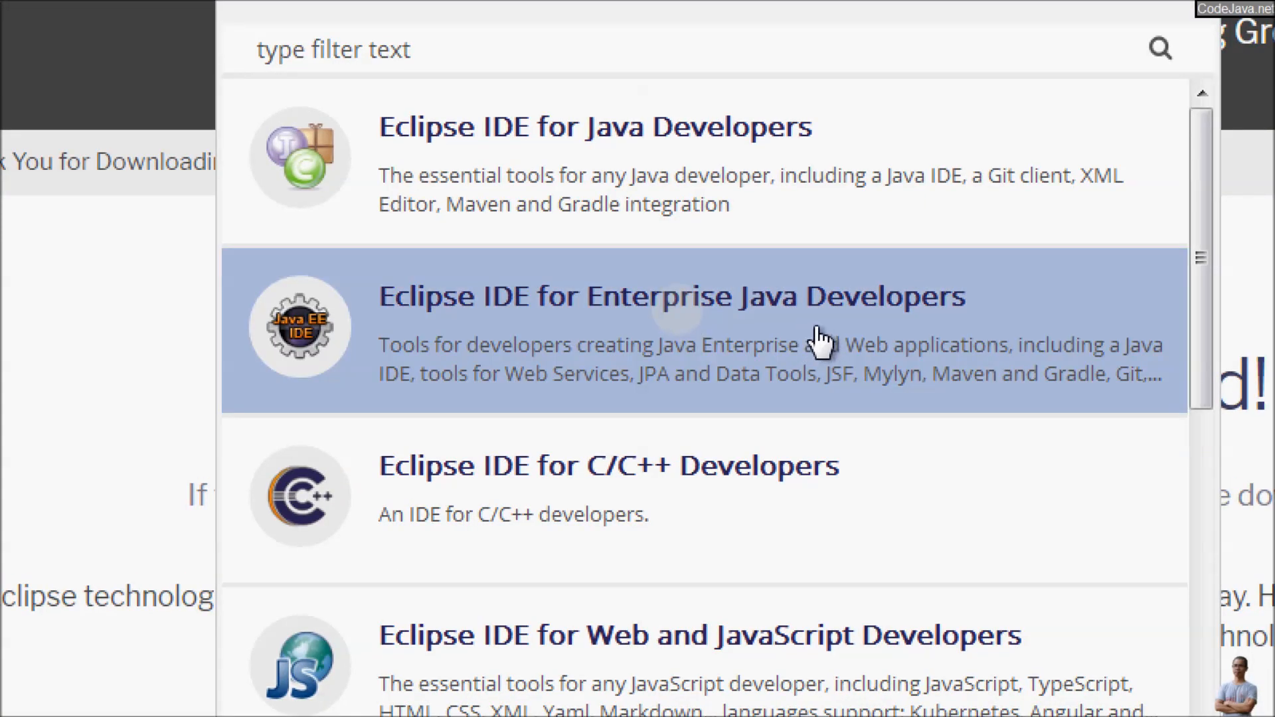
- Install Eclipse IDE for Enterprise Java Developers in E:\jee-2020-06 using the jdk-14.0.1 VM, accepting the unsigned content
{"action": "left_click", "coordinate": [634, 325]}
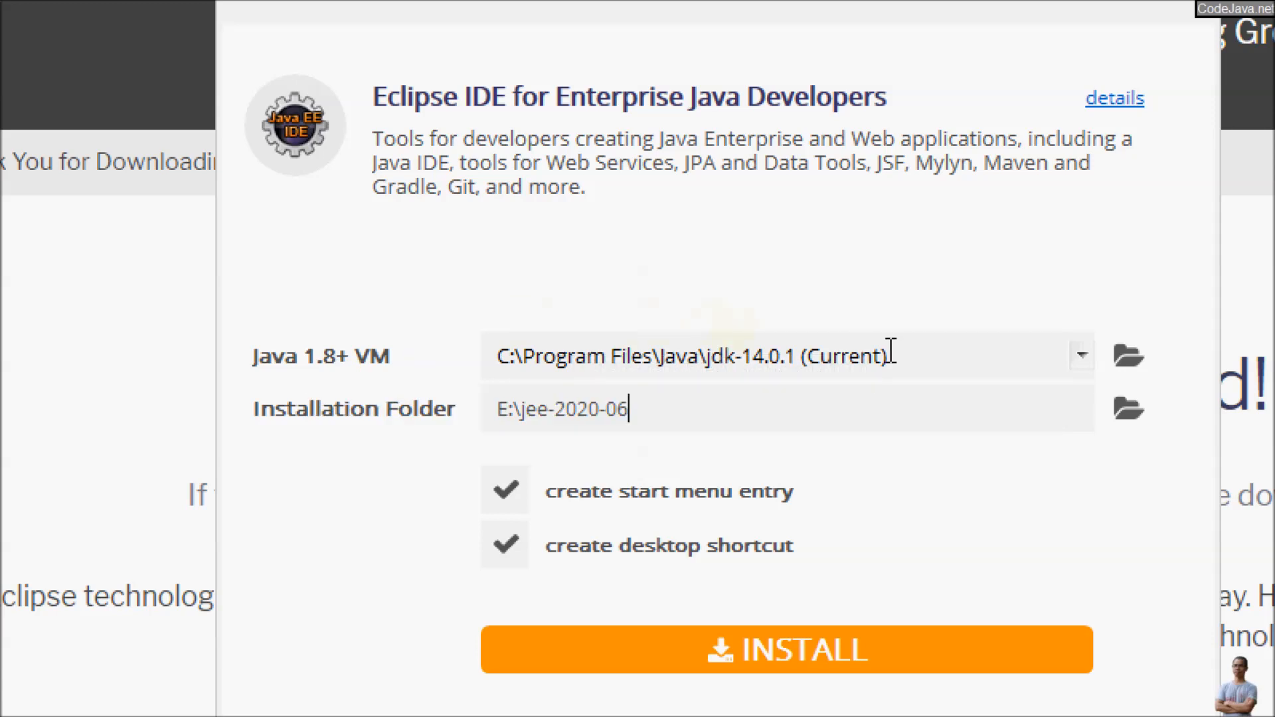
{"action": "left_click", "coordinate": [925, 354]}
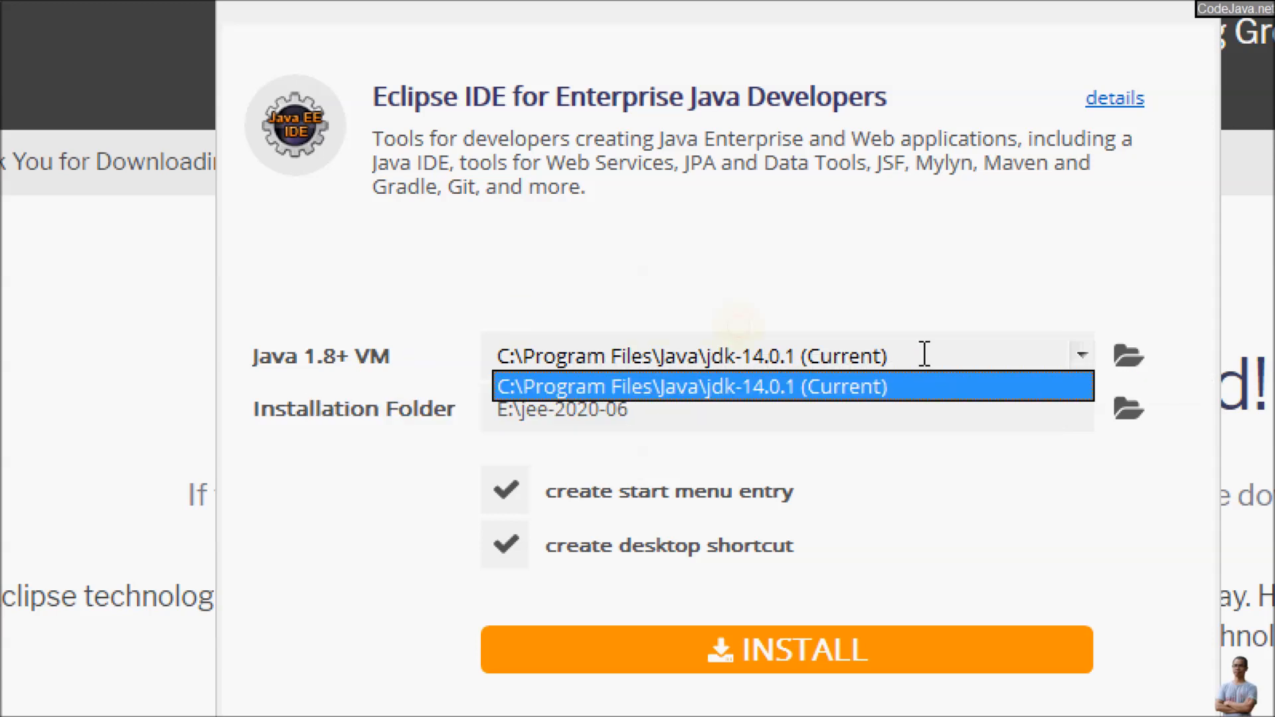
{"action": "left_click", "coordinate": [688, 363]}
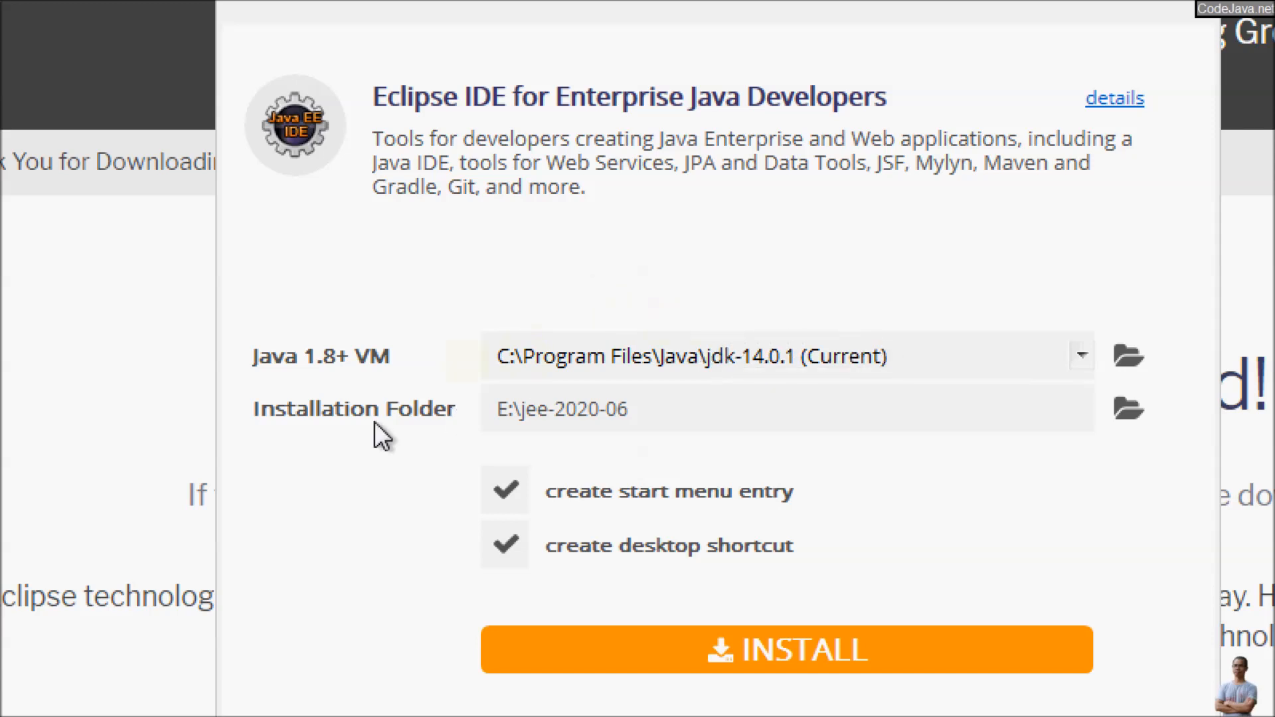
{"action": "left_click", "coordinate": [710, 405]}
{"action": "left_click_drag", "start_coordinate": [709, 405], "coordinate": [411, 414]}
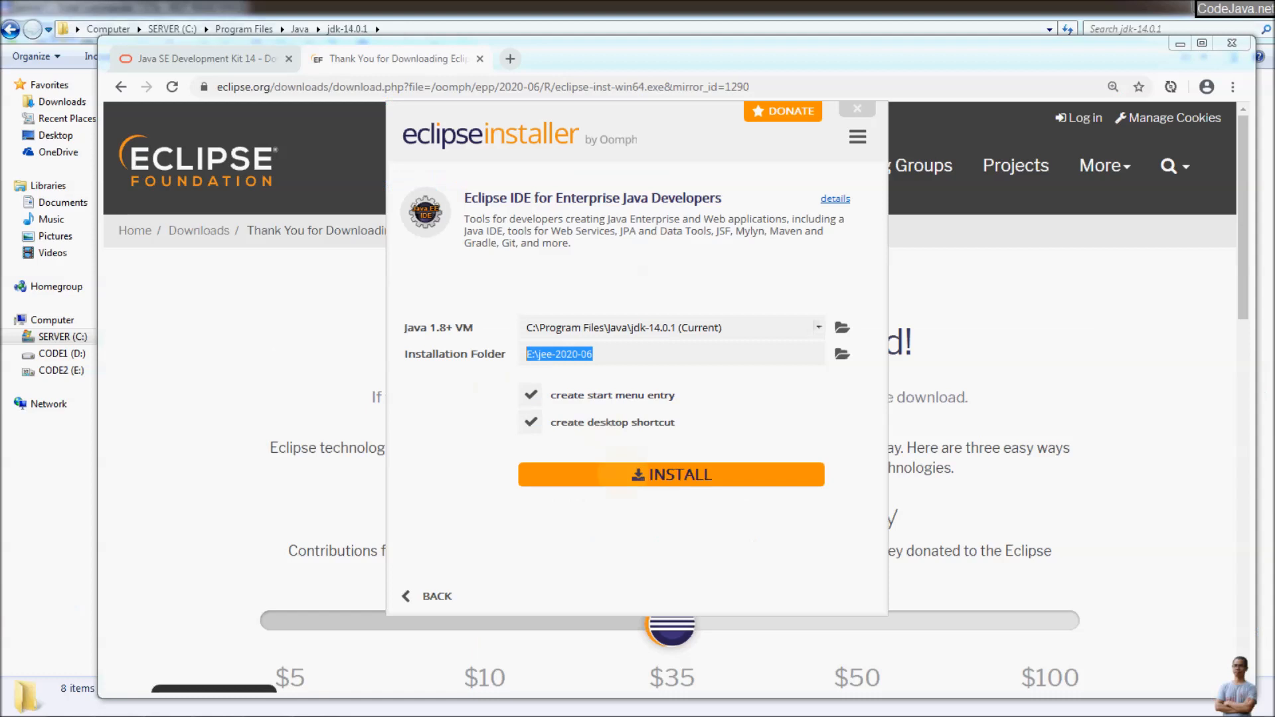
{"action": "left_click", "coordinate": [789, 647]}
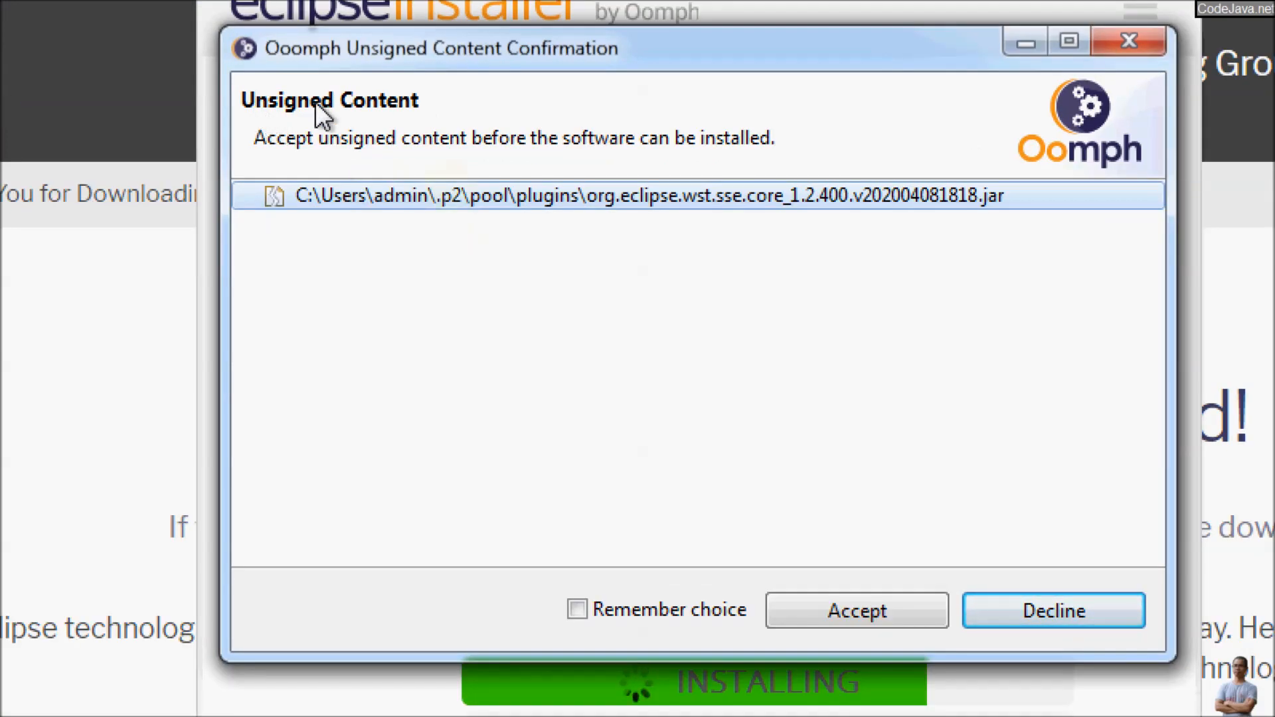
{"action": "left_click", "coordinate": [835, 614]}
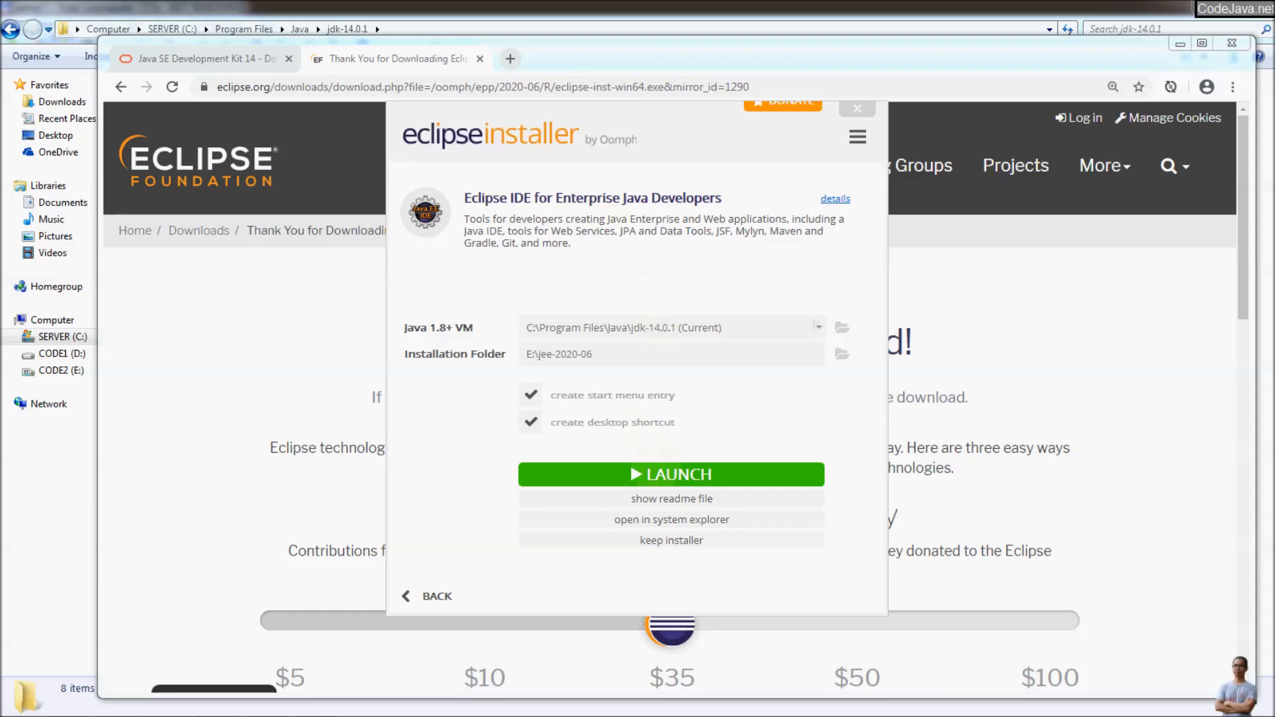
- Launch the installed Eclipse IDE with C:\Users\admin\eclipse-workspace as the workspace directory
{"action": "left_click", "coordinate": [667, 478]}
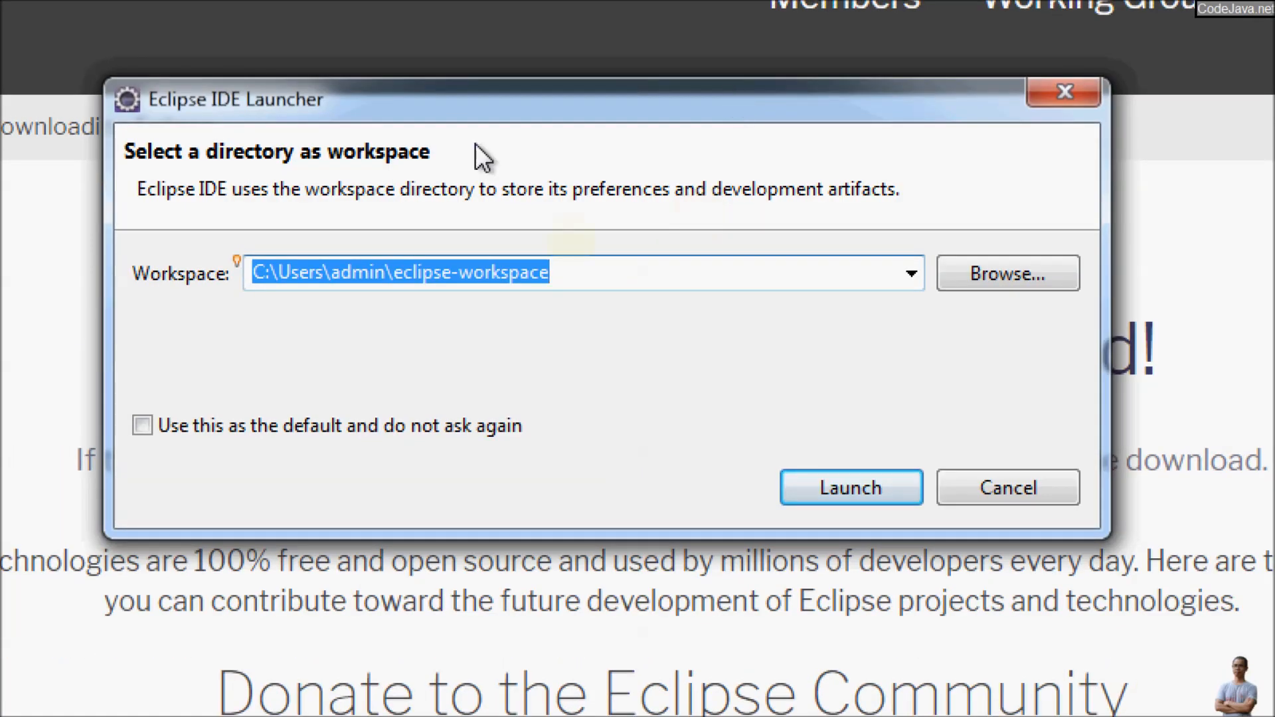
{"action": "left_click", "coordinate": [614, 269]}
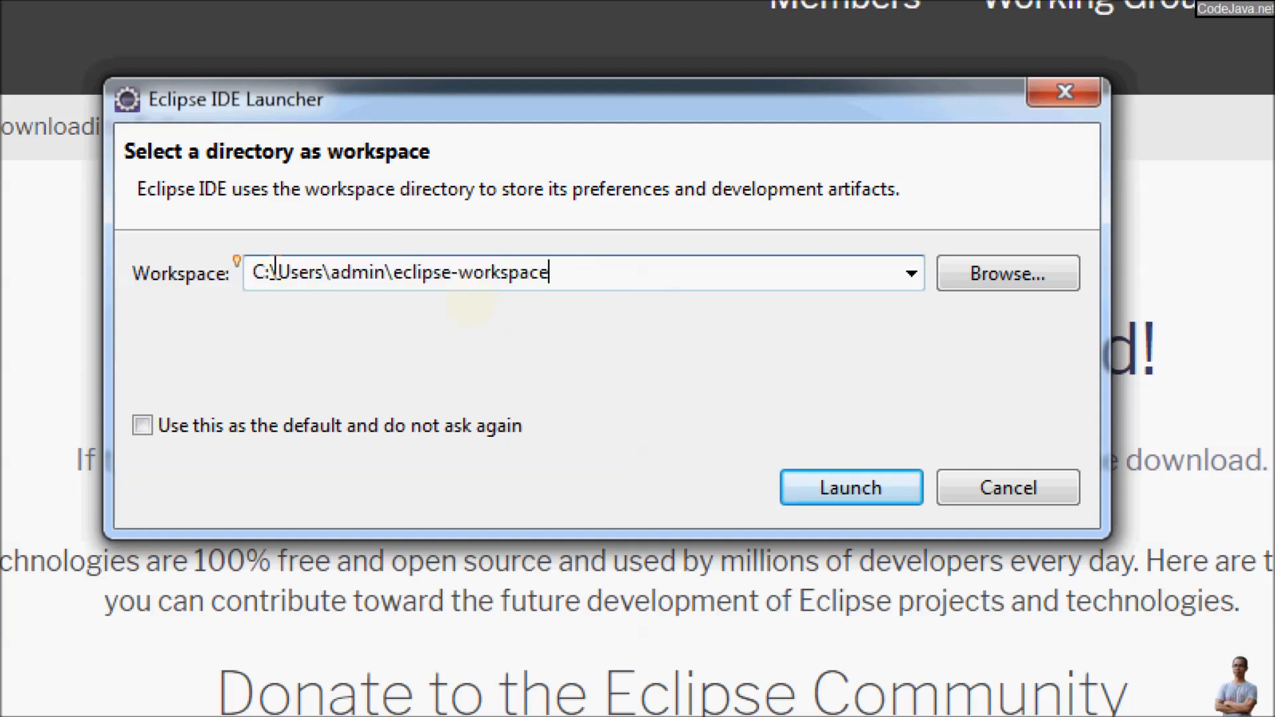
{"action": "left_click_drag", "start_coordinate": [635, 279], "coordinate": [184, 297]}
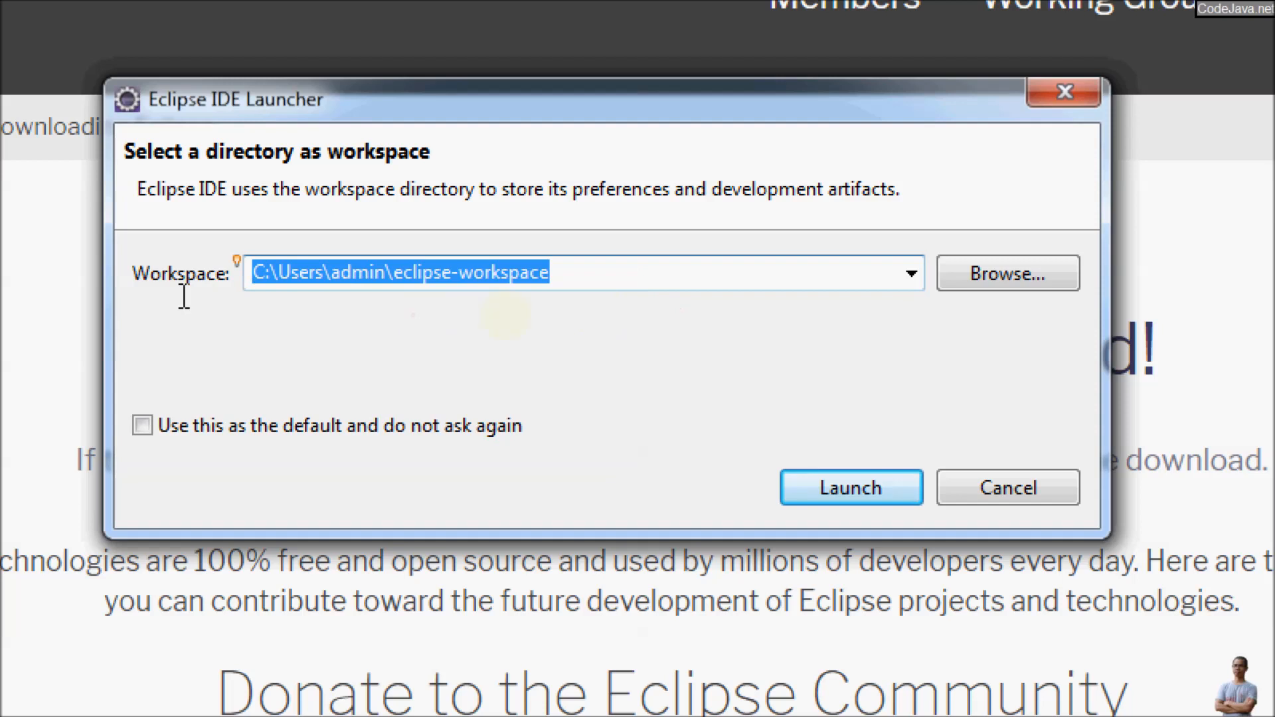
{"action": "left_click", "coordinate": [450, 273]}
{"action": "left_click_drag", "start_coordinate": [395, 272], "coordinate": [601, 342]}
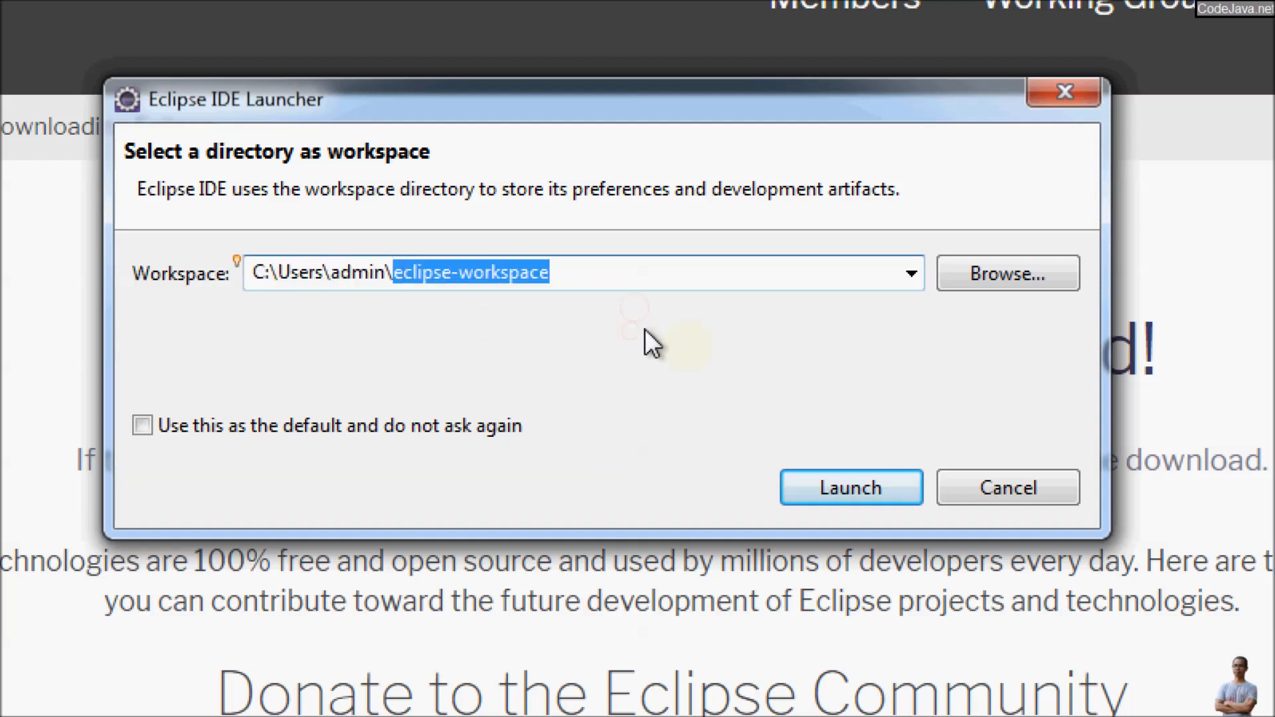
{"action": "left_click", "coordinate": [815, 487]}
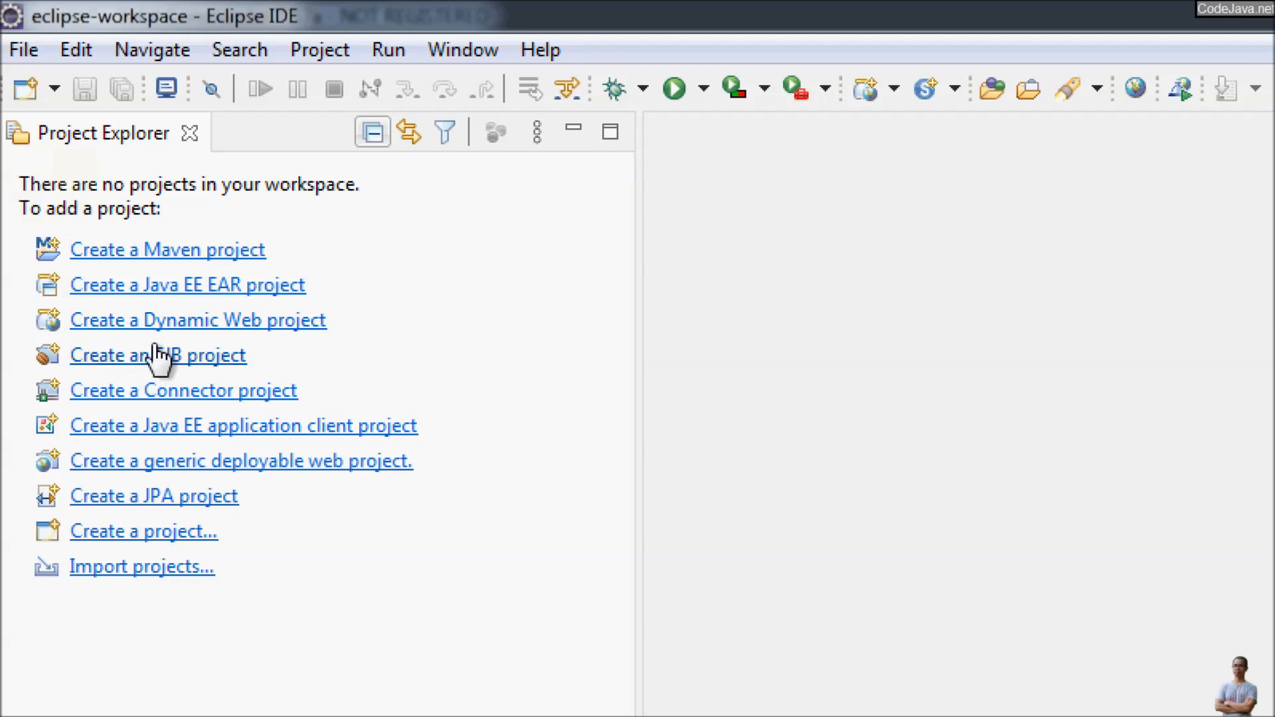
- Start a new Java project named HelloJava with JavaSE-14 as its execution environment
{"action": "left_click", "coordinate": [121, 534]}
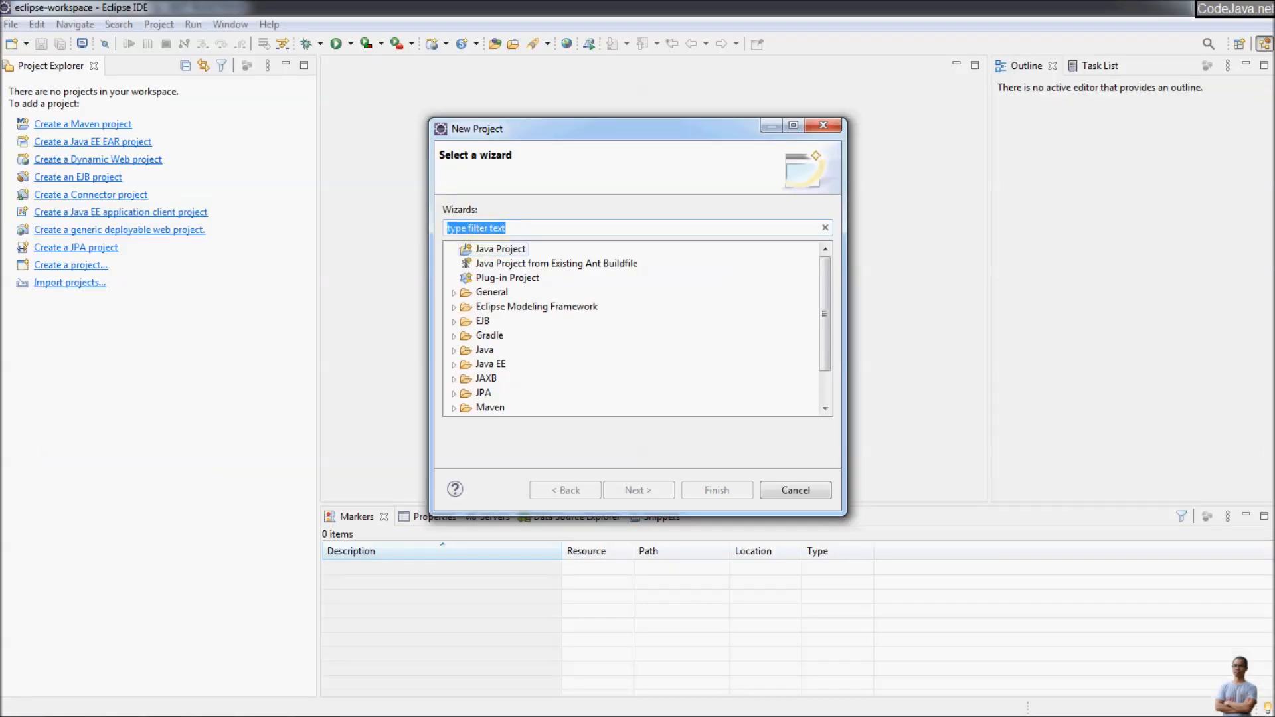
{"action": "left_click", "coordinate": [466, 250]}
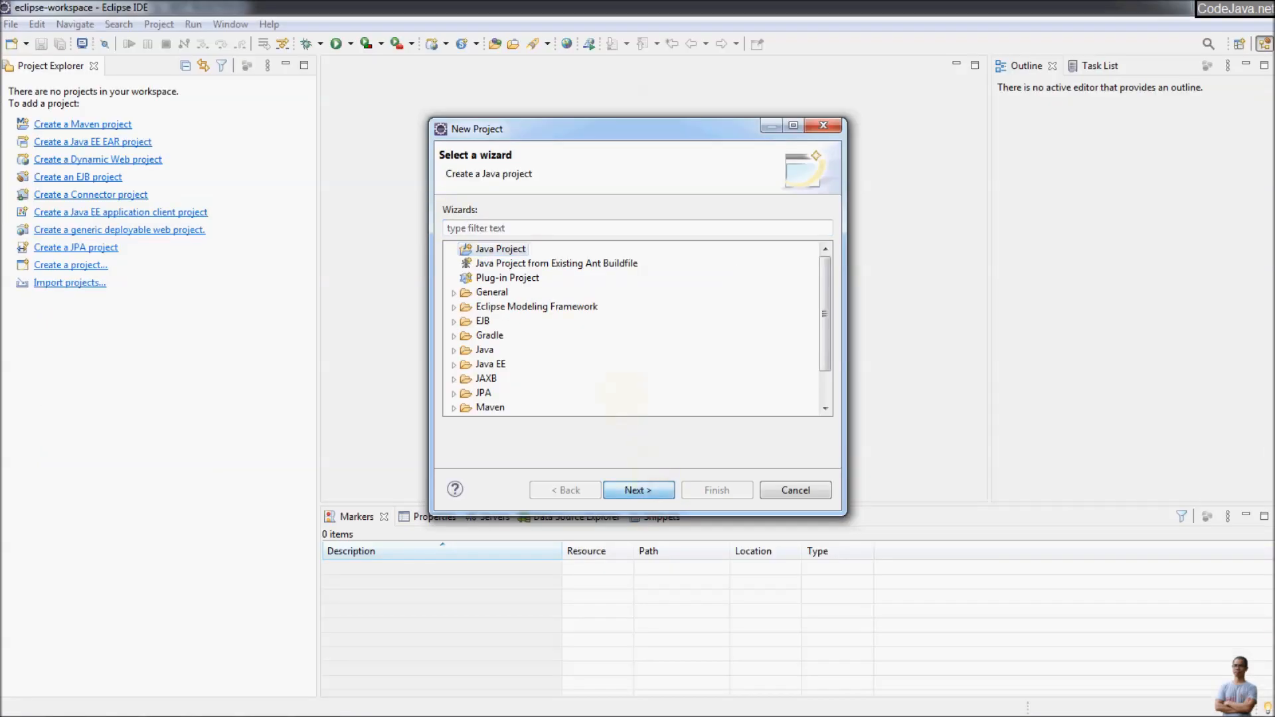
{"action": "key", "text": "Return"}
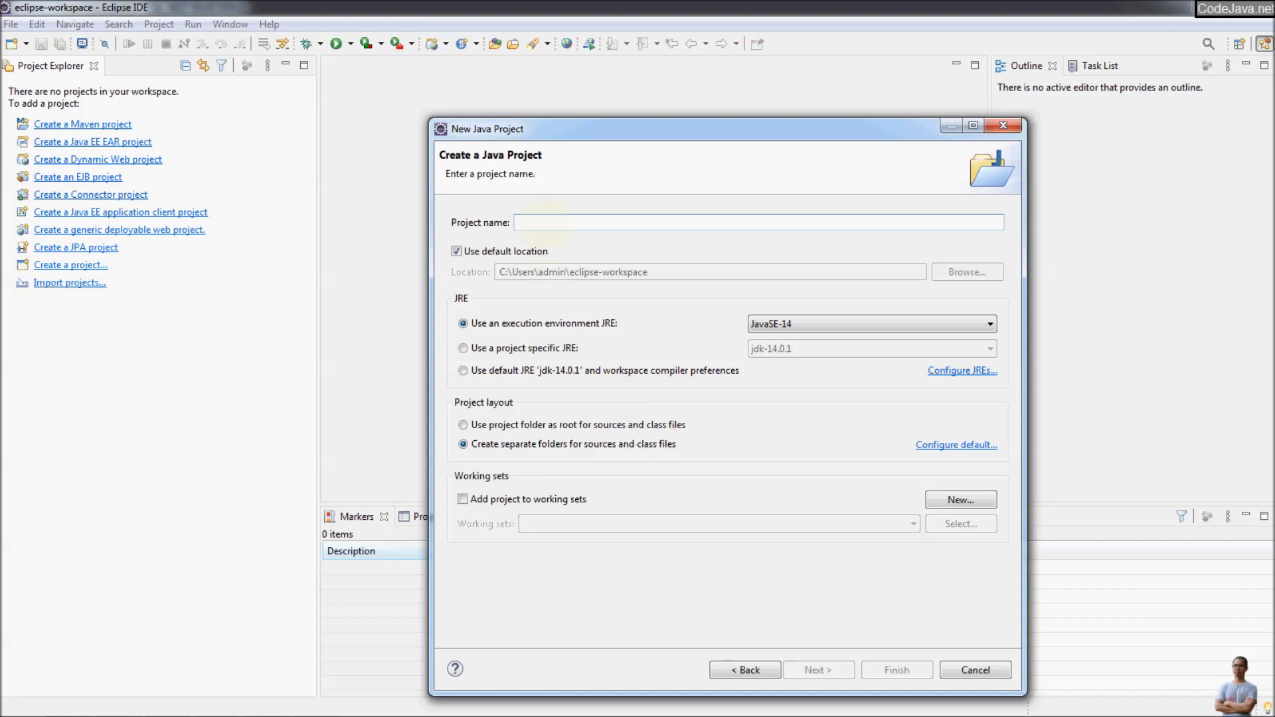
{"action": "type", "text": "HelloJava"}
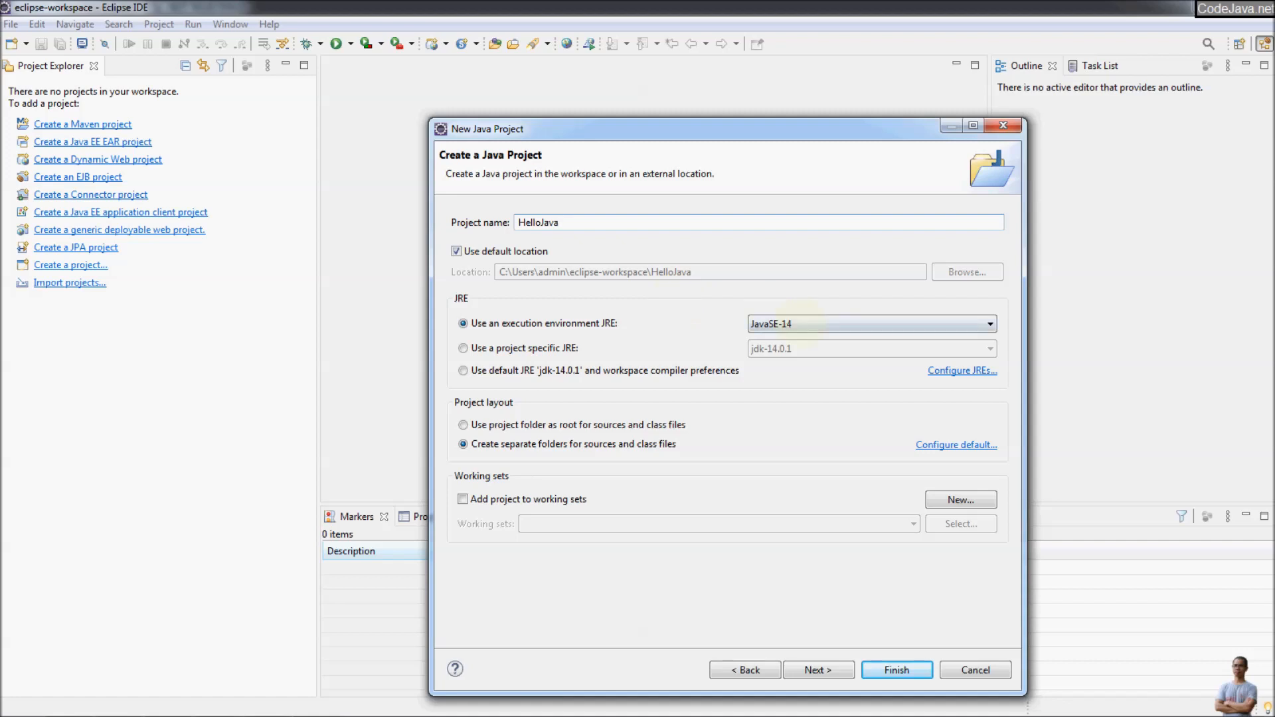
{"action": "left_click", "coordinate": [804, 323]}
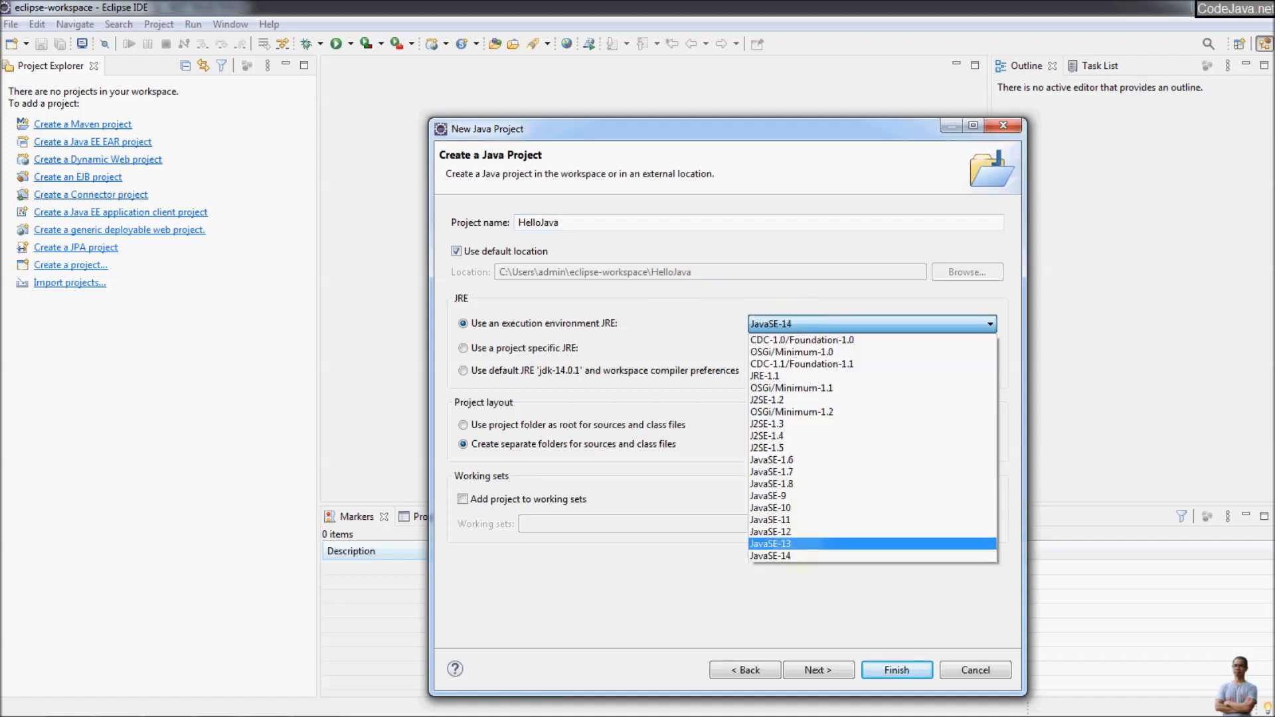
{"action": "left_click", "coordinate": [791, 556]}
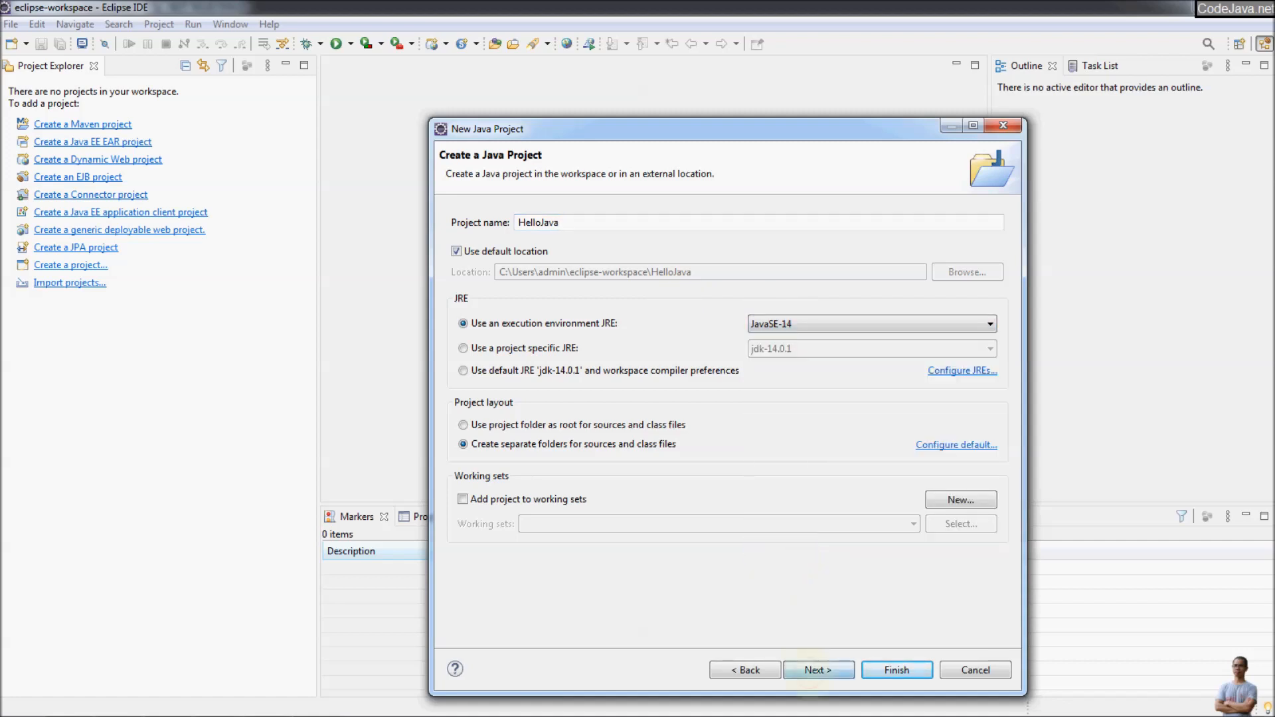
- Finish creating the HelloJava project without a module-info.java file and open the Java perspective
{"action": "left_click", "coordinate": [818, 669]}
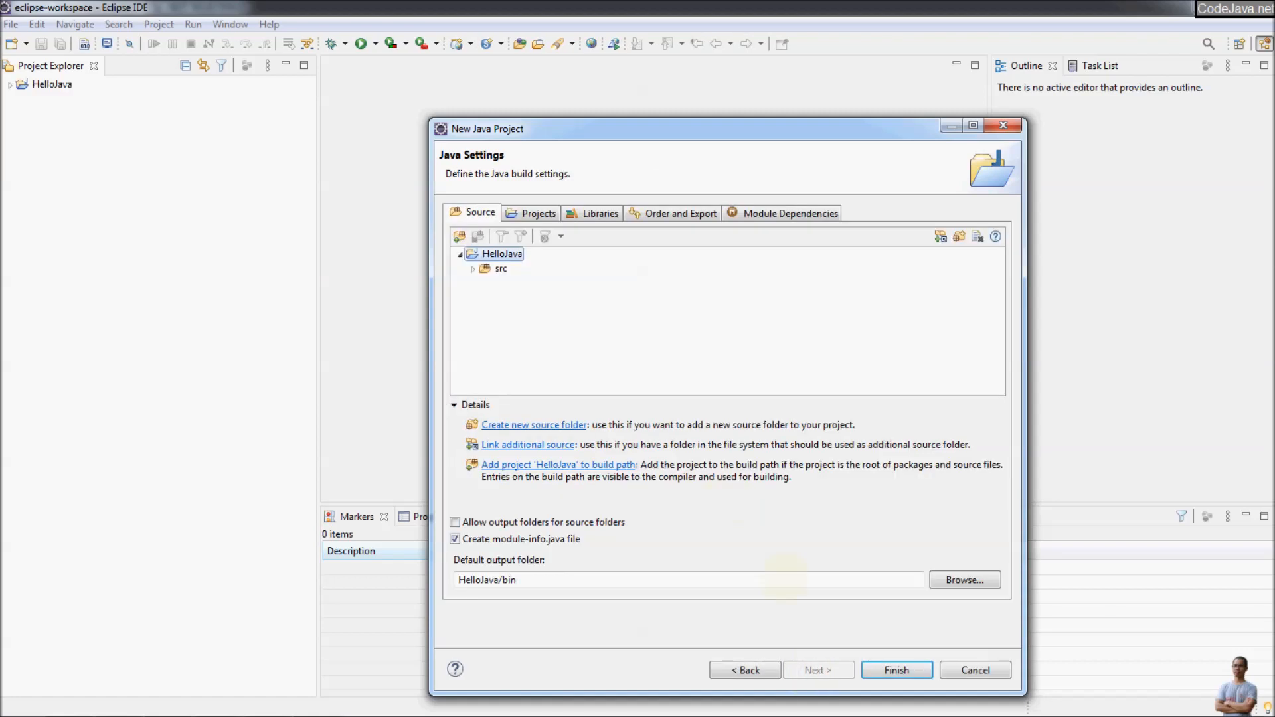
{"action": "left_click", "coordinate": [896, 669]}
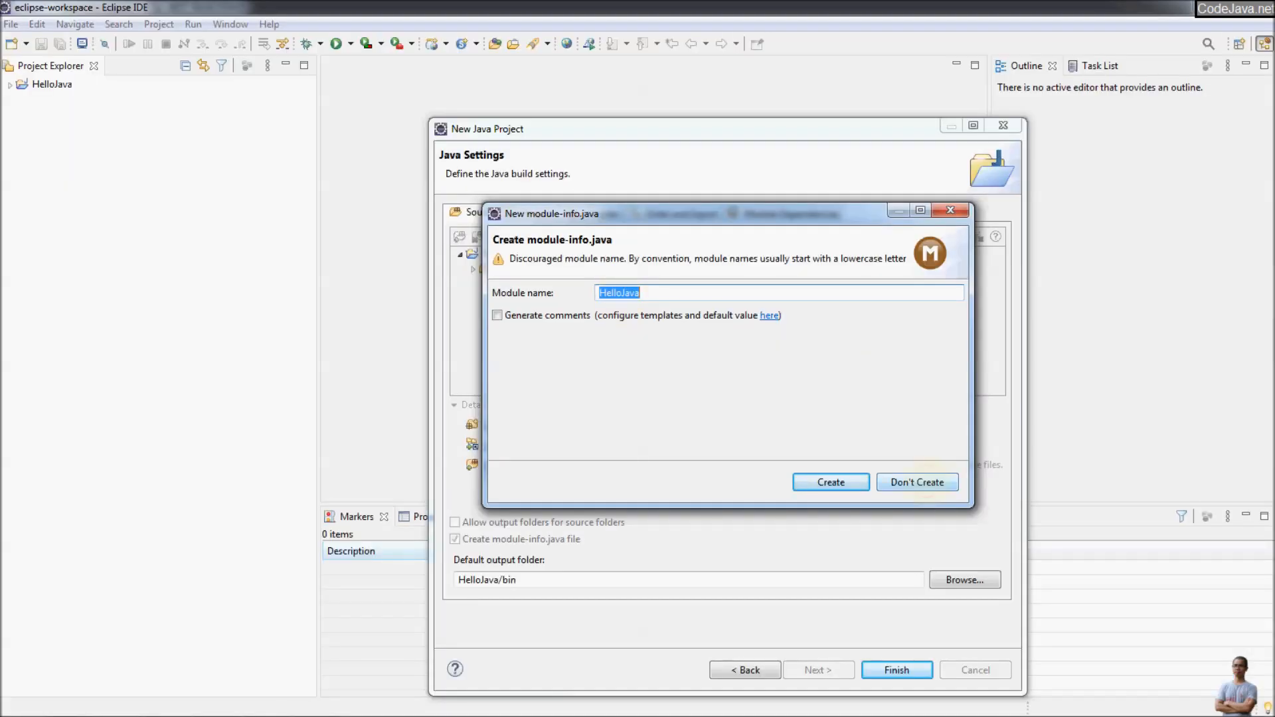
{"action": "left_click", "coordinate": [916, 482]}
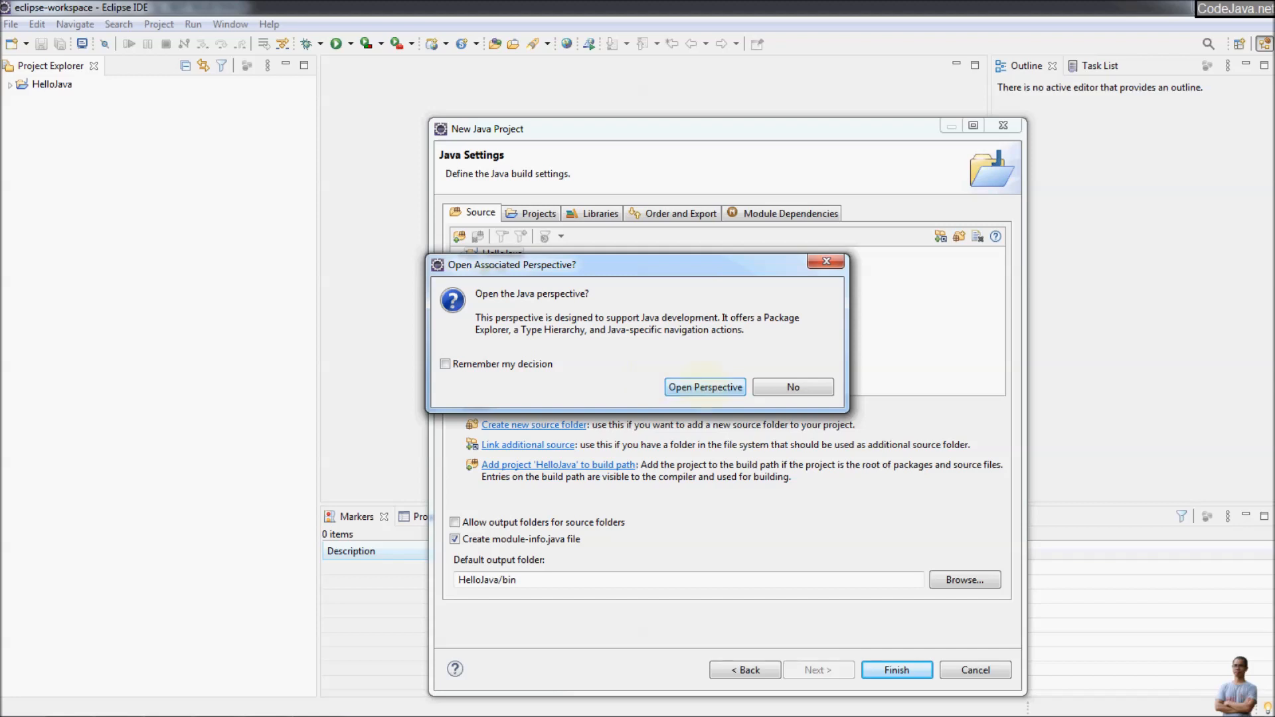
{"action": "left_click", "coordinate": [705, 386]}
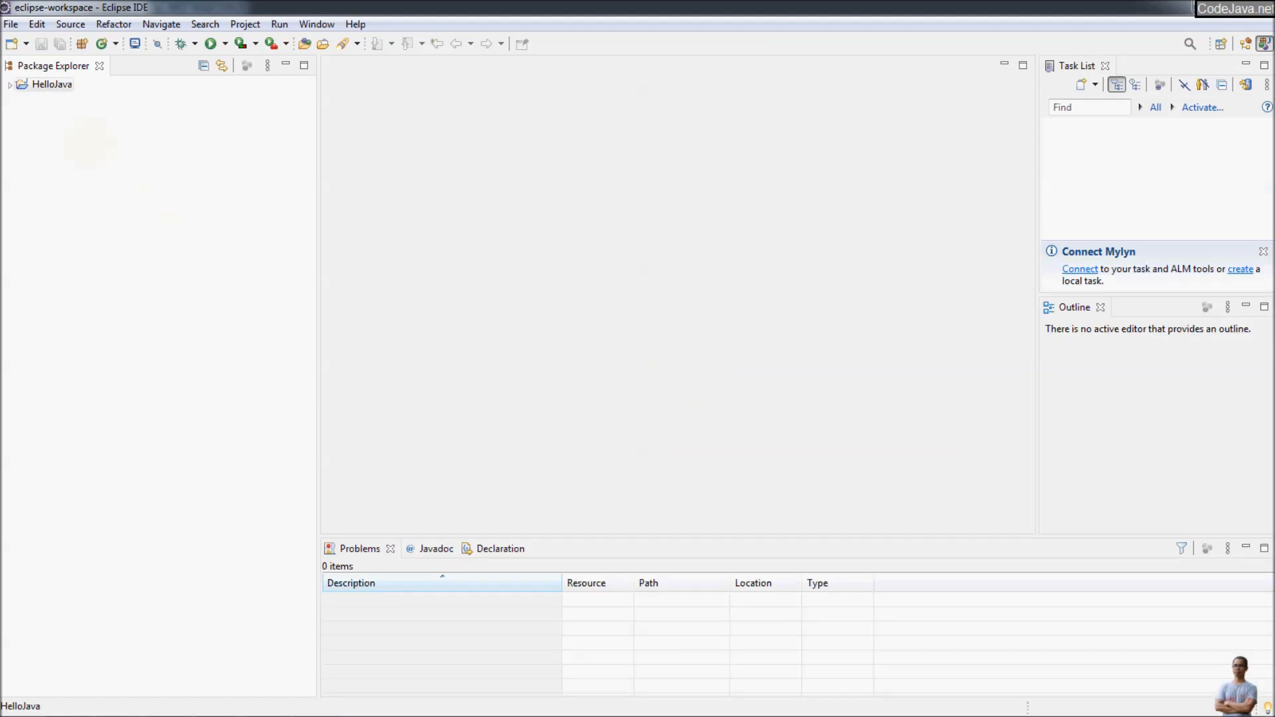
- Start a new Java class in the HelloJava project's src folder and set its package to com.hello
{"action": "left_click", "coordinate": [9, 84]}
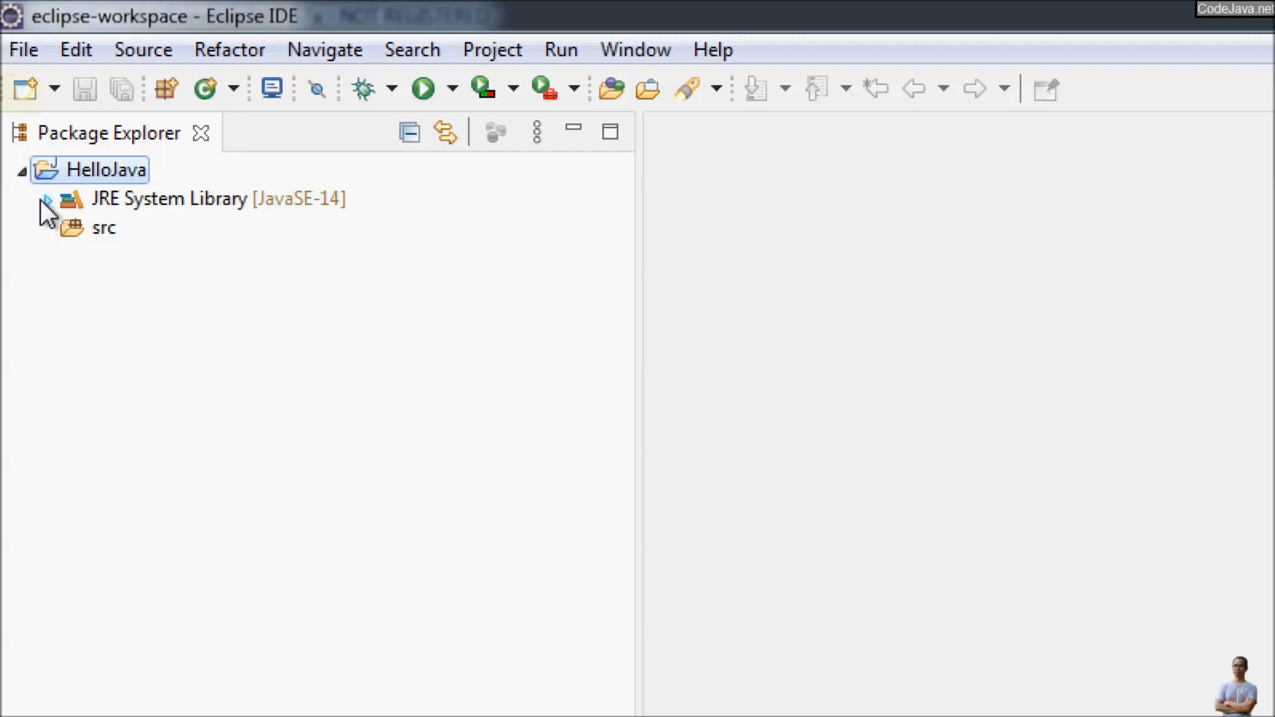
{"action": "left_click", "coordinate": [83, 229]}
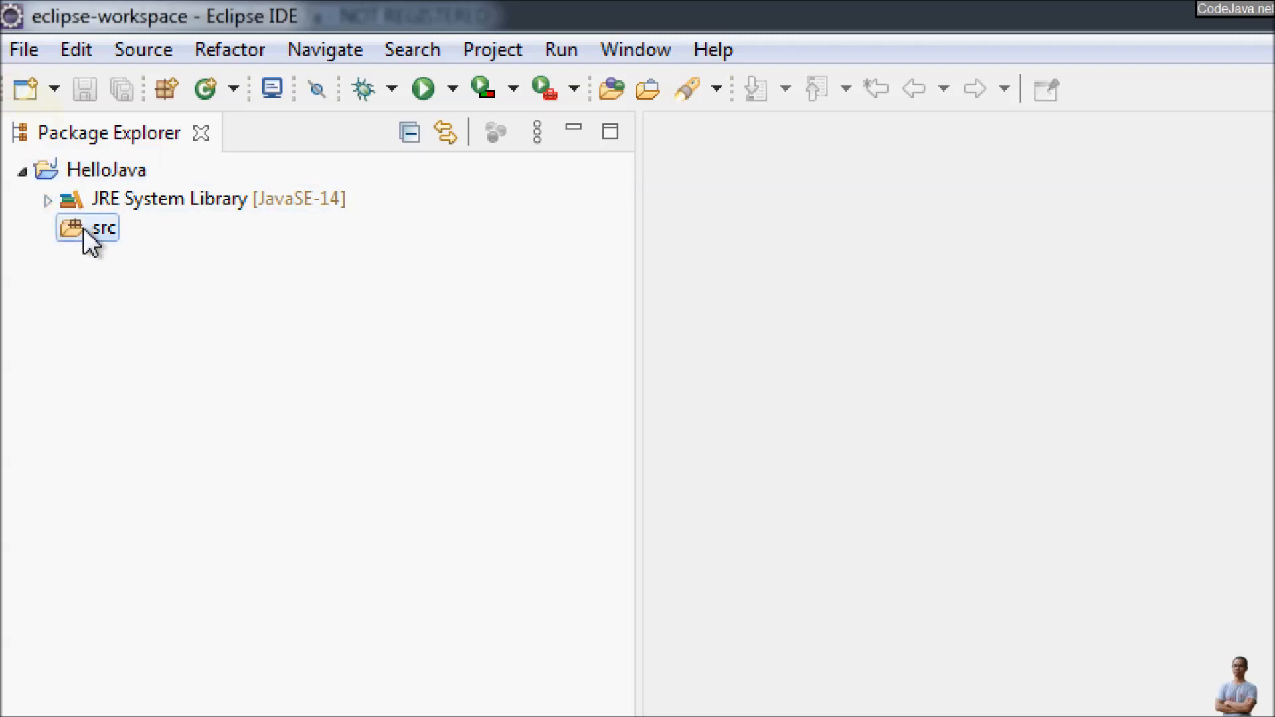
{"action": "right_click", "coordinate": [82, 228]}
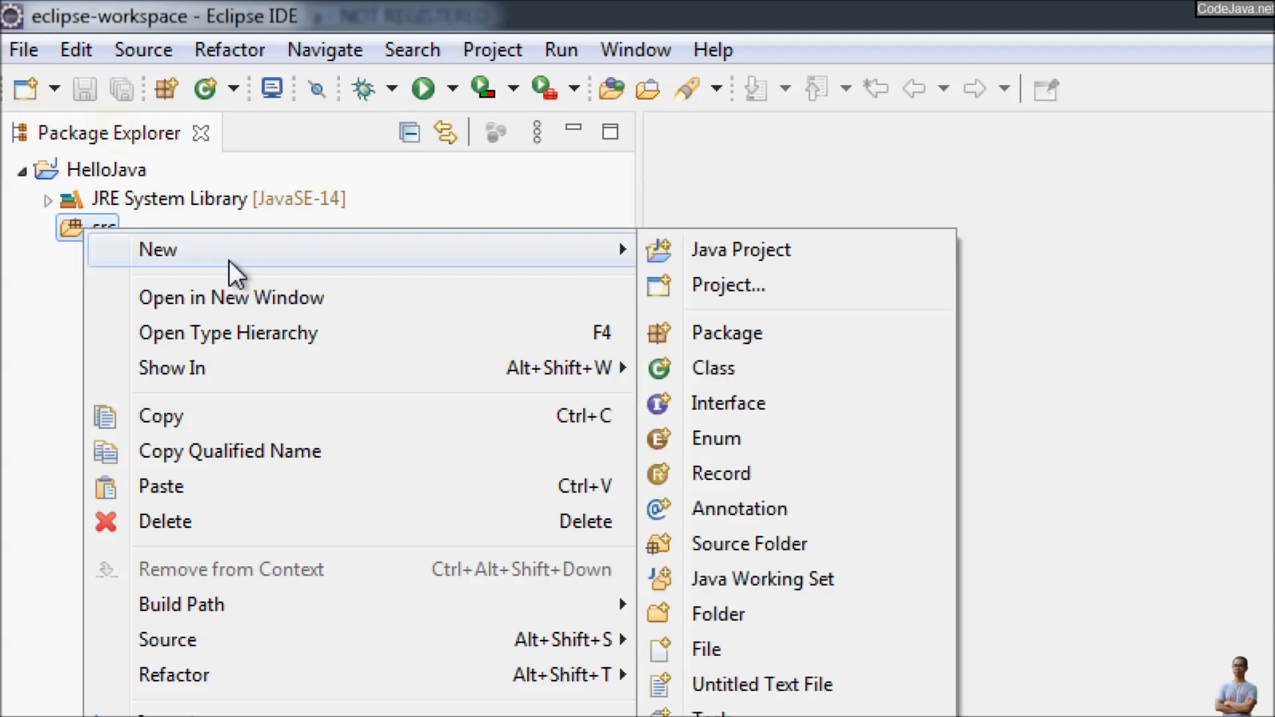
{"action": "left_click", "coordinate": [42, 265]}
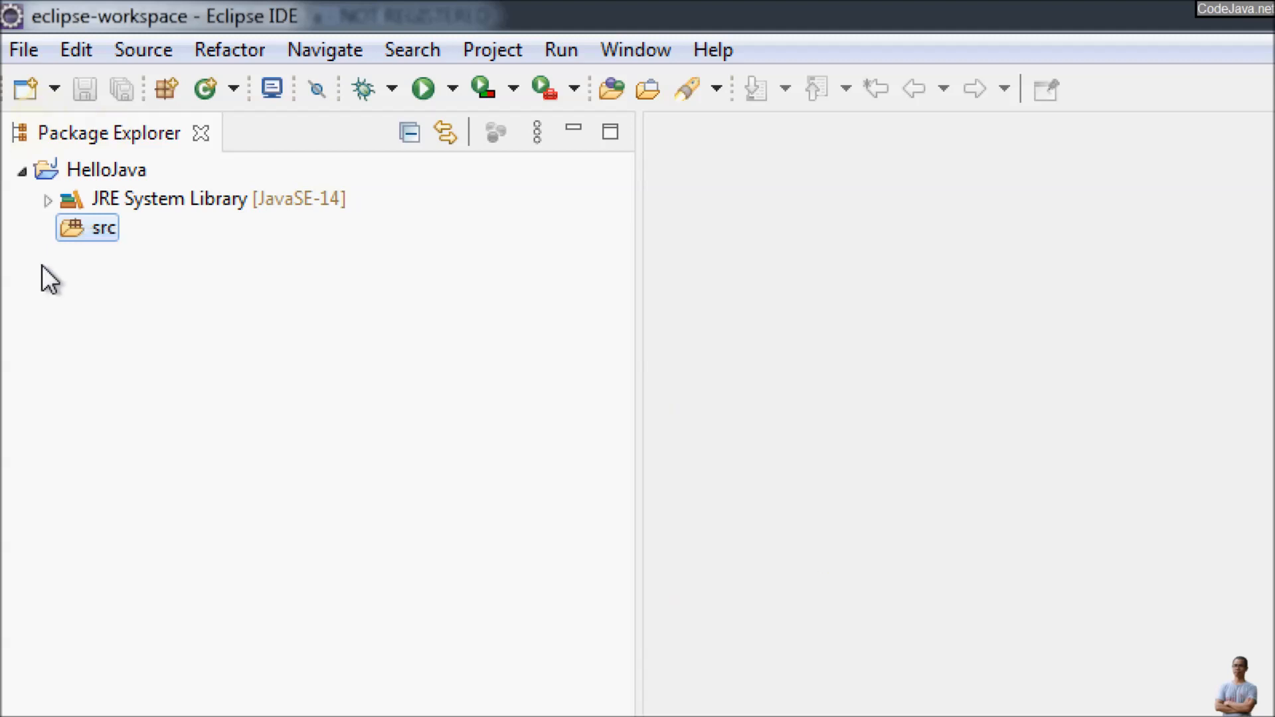
{"action": "right_click", "coordinate": [105, 231]}
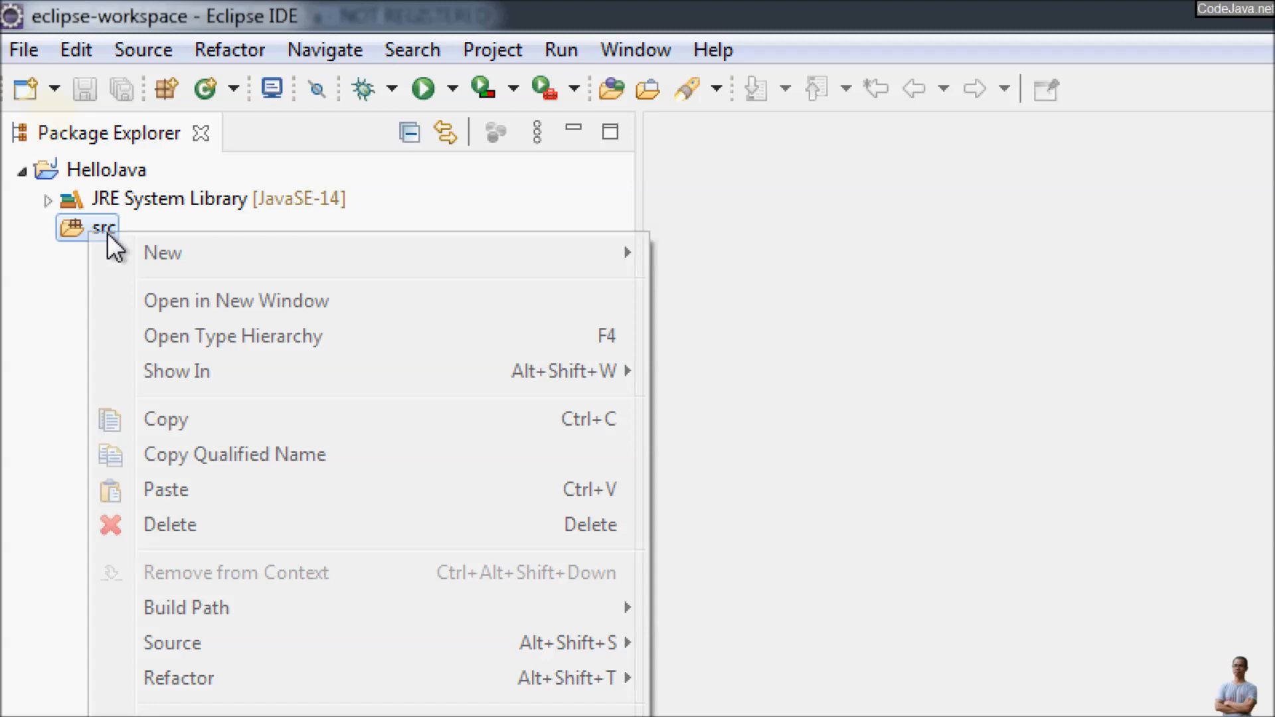
{"action": "mouse_move", "coordinate": [527, 265]}
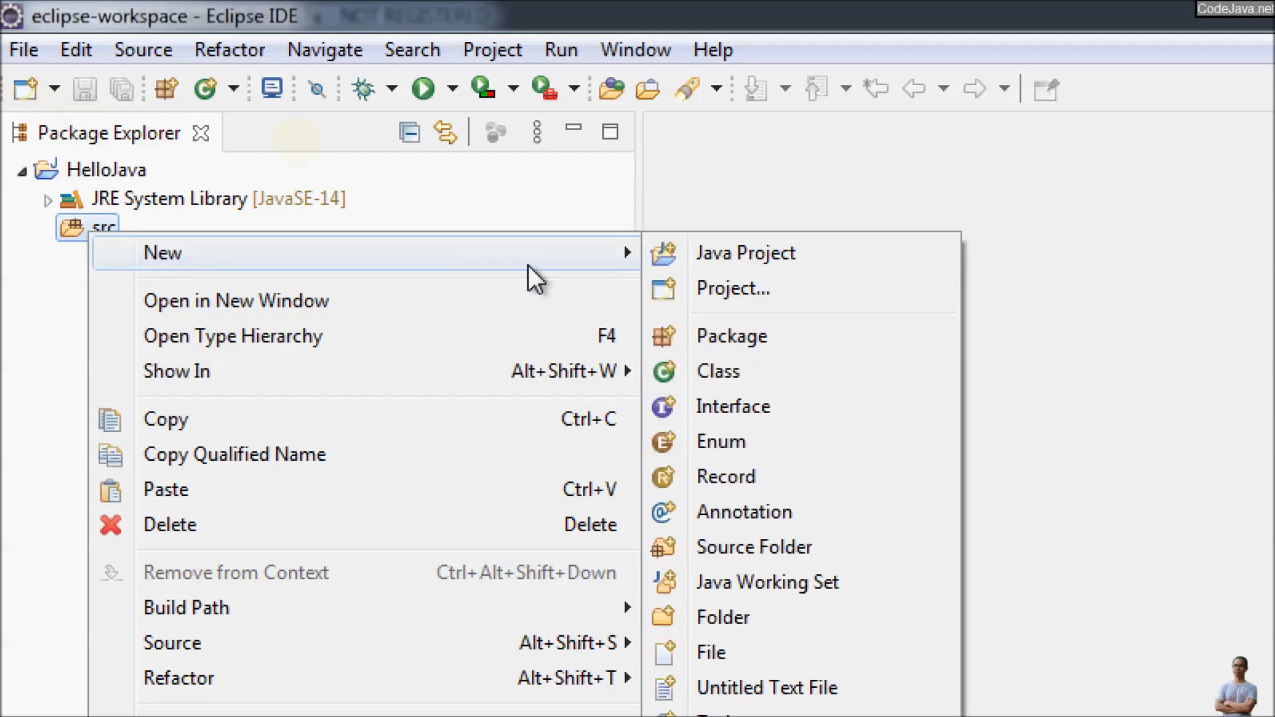
{"action": "left_click", "coordinate": [715, 362]}
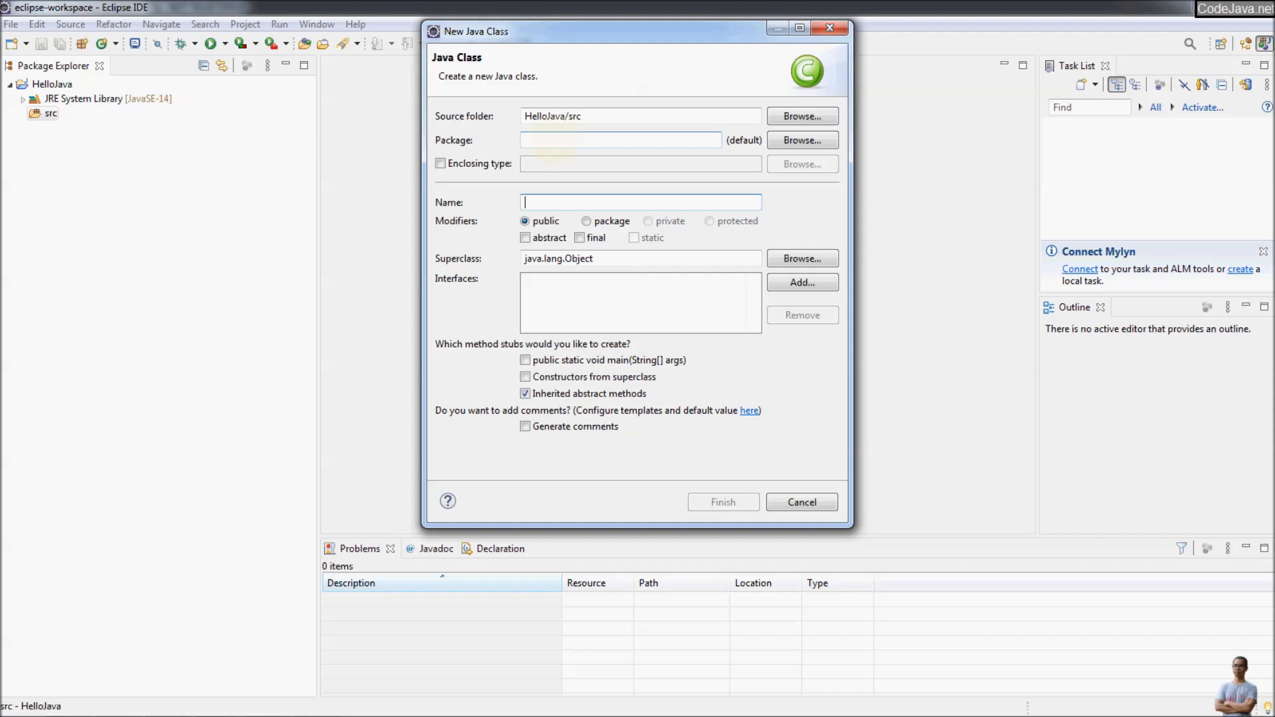
{"action": "left_click", "coordinate": [554, 139]}
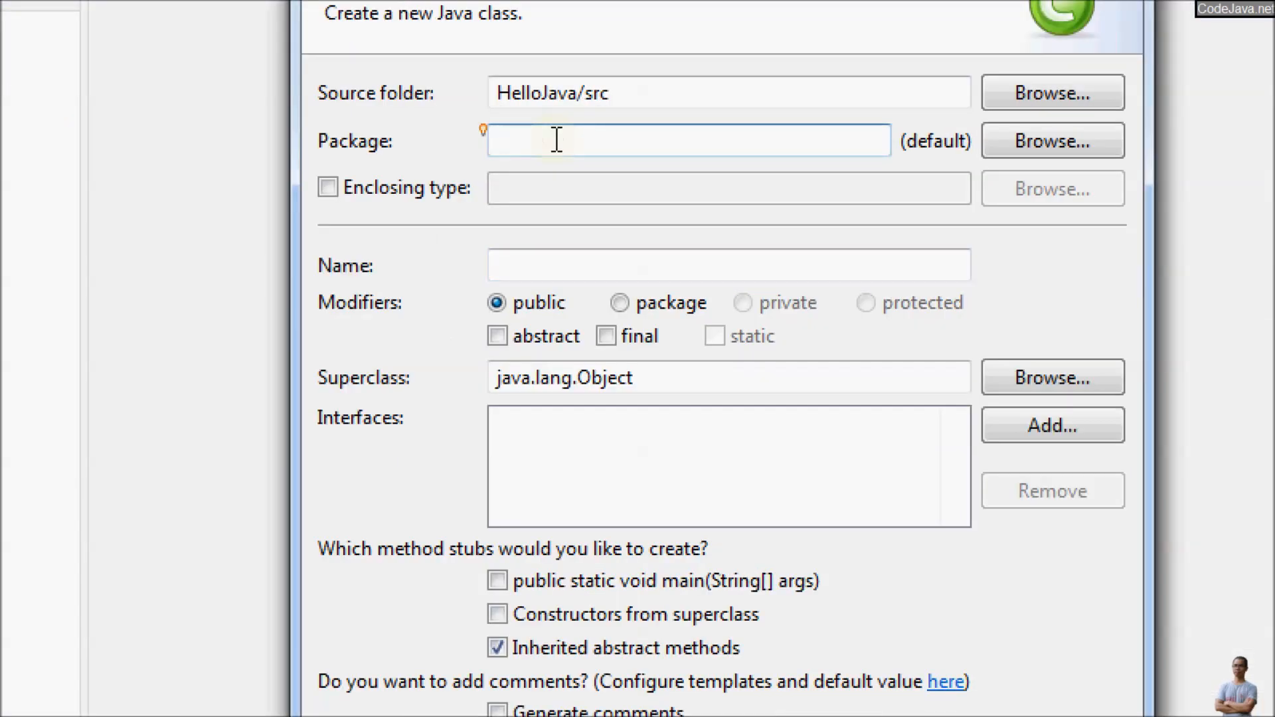
{"action": "type", "text": "com."}
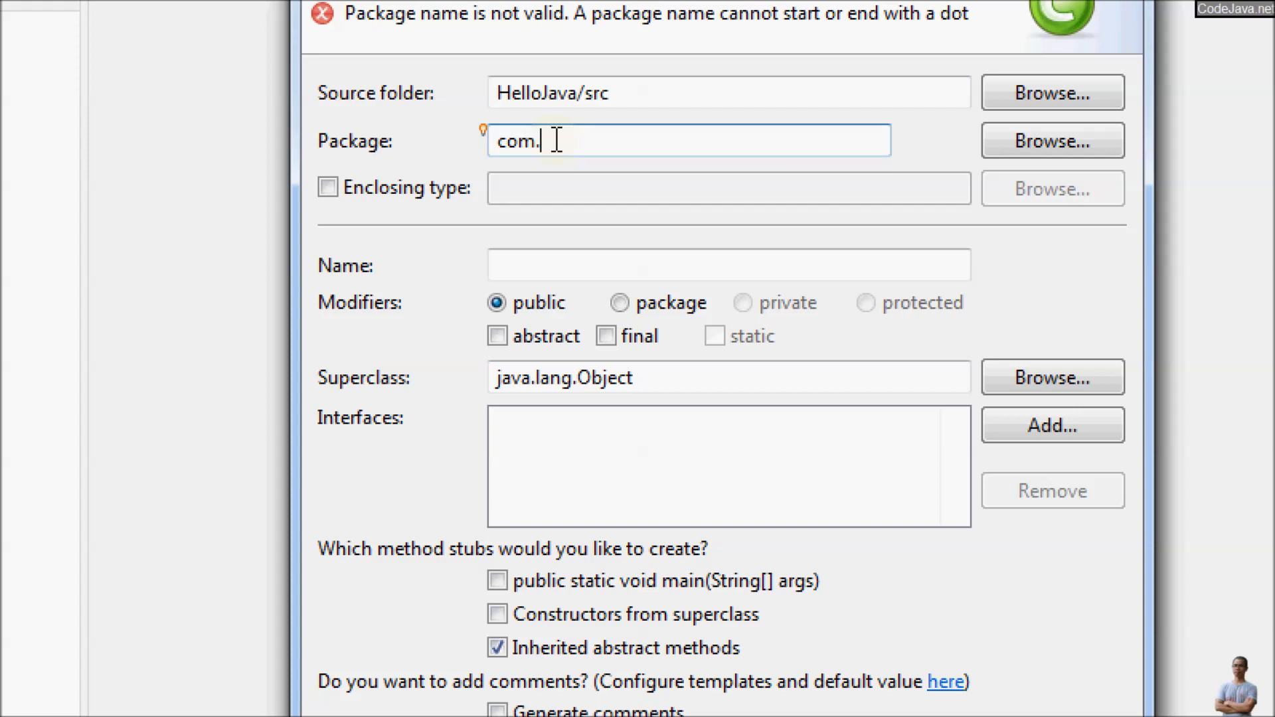
{"action": "type", "text": "hello"}
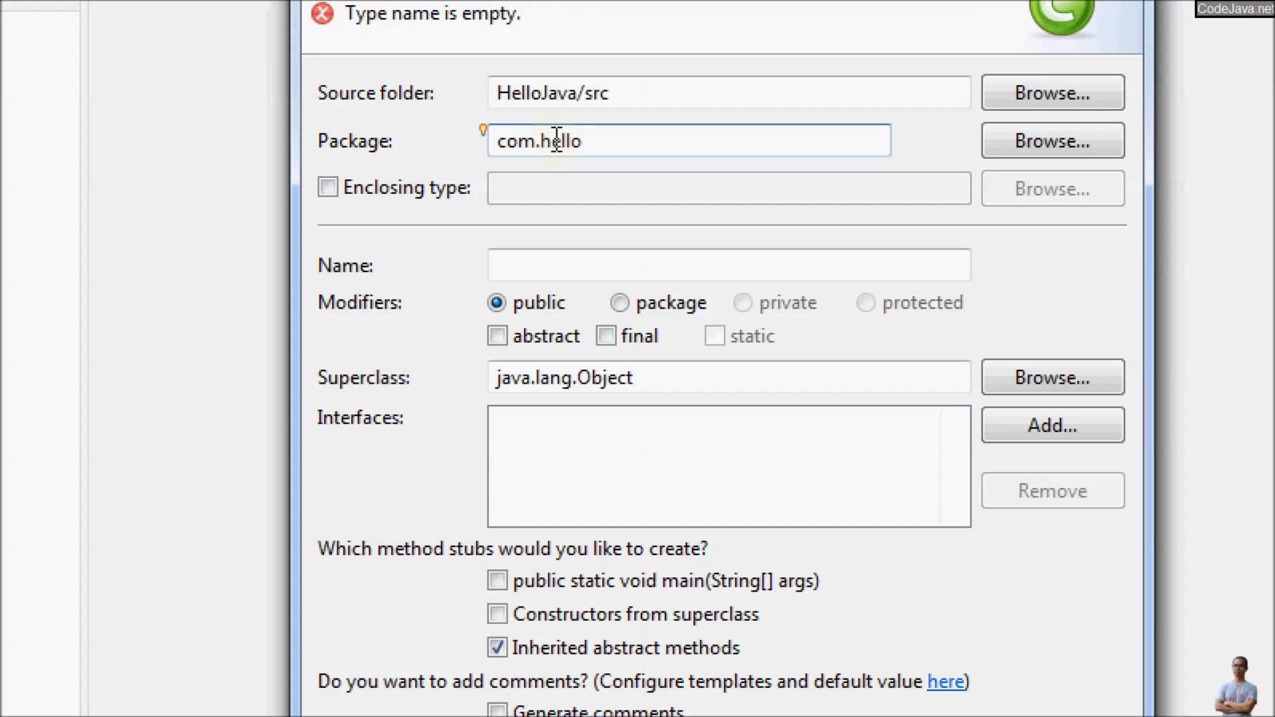
- Name the class HelloJavaApp and include the public static void main(String[] args) method stub
{"action": "left_click", "coordinate": [526, 256]}
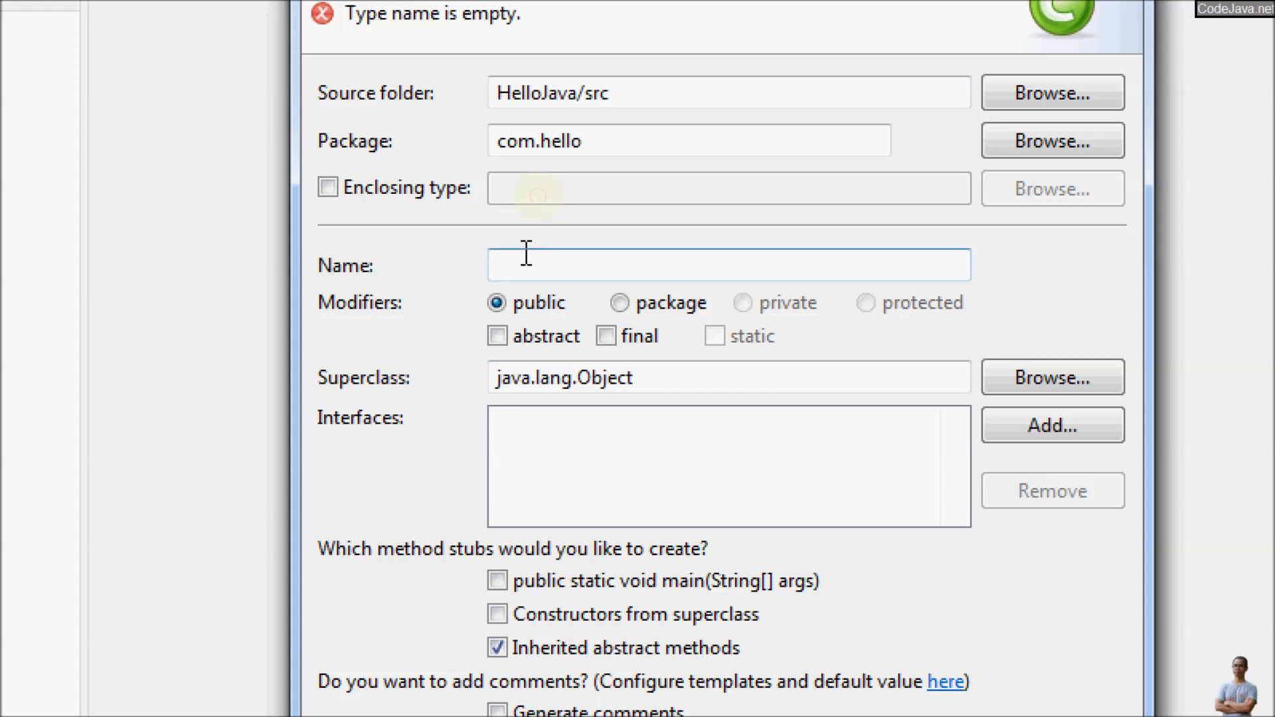
{"action": "type", "text": "Hello"}
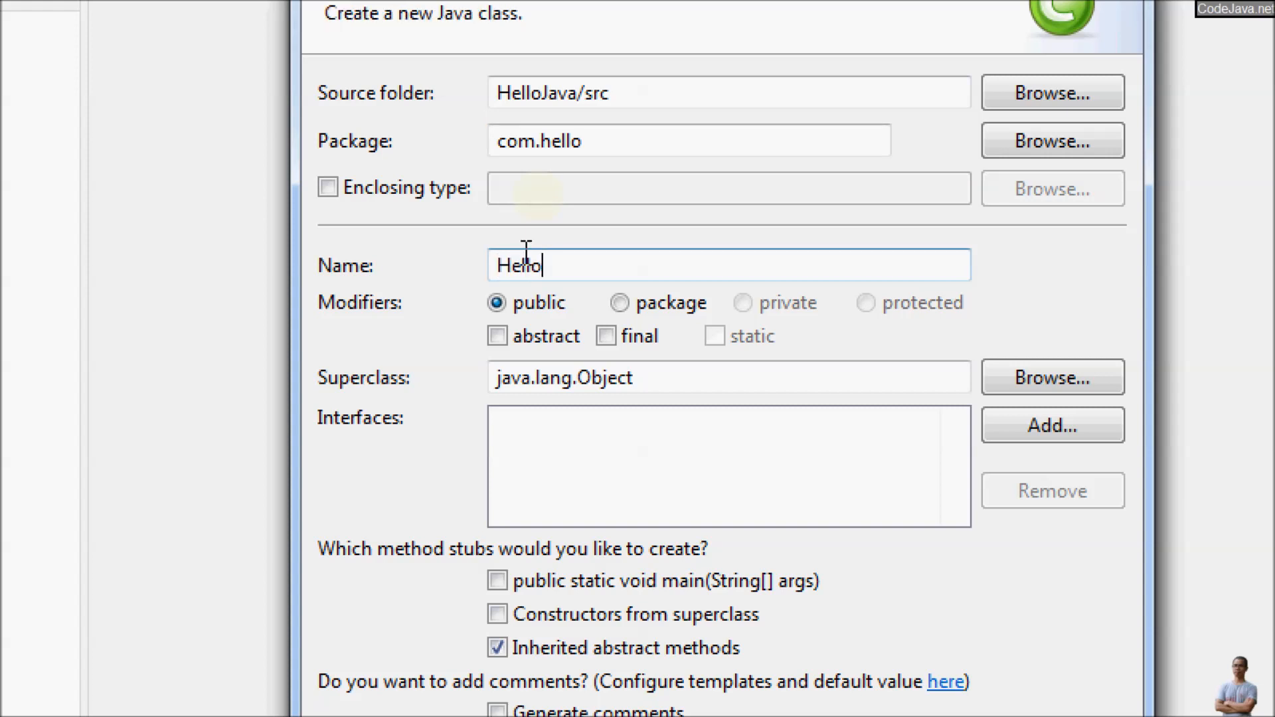
{"action": "type", "text": "JavaApp"}
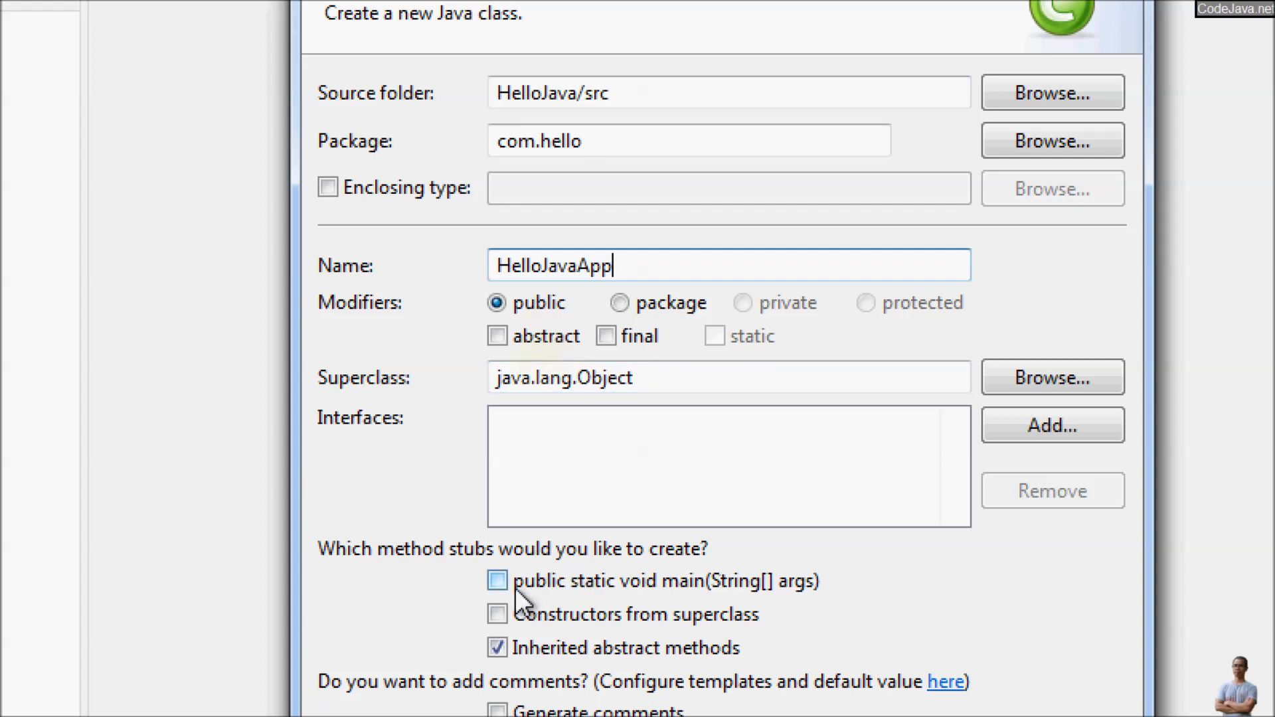
{"action": "left_click", "coordinate": [497, 584]}
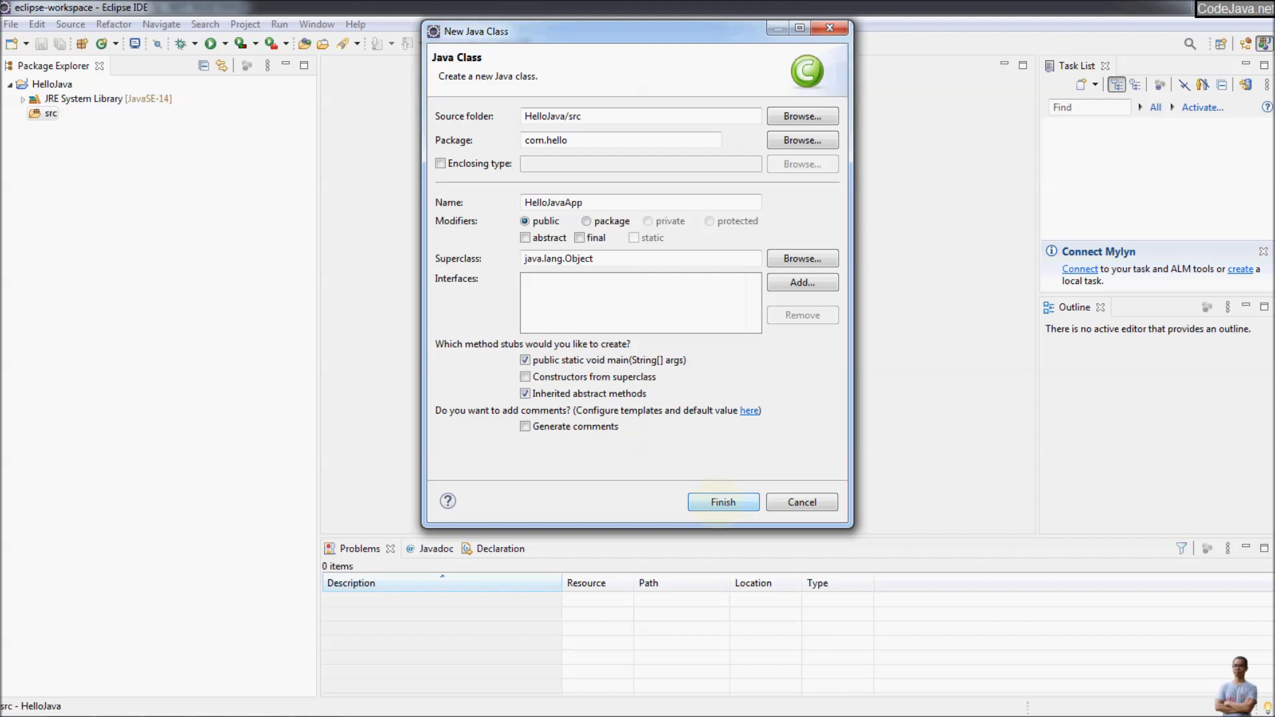
- Create the HelloJavaApp class and delete the auto-generated TODO comment inside its main method
{"action": "left_click", "coordinate": [722, 502]}
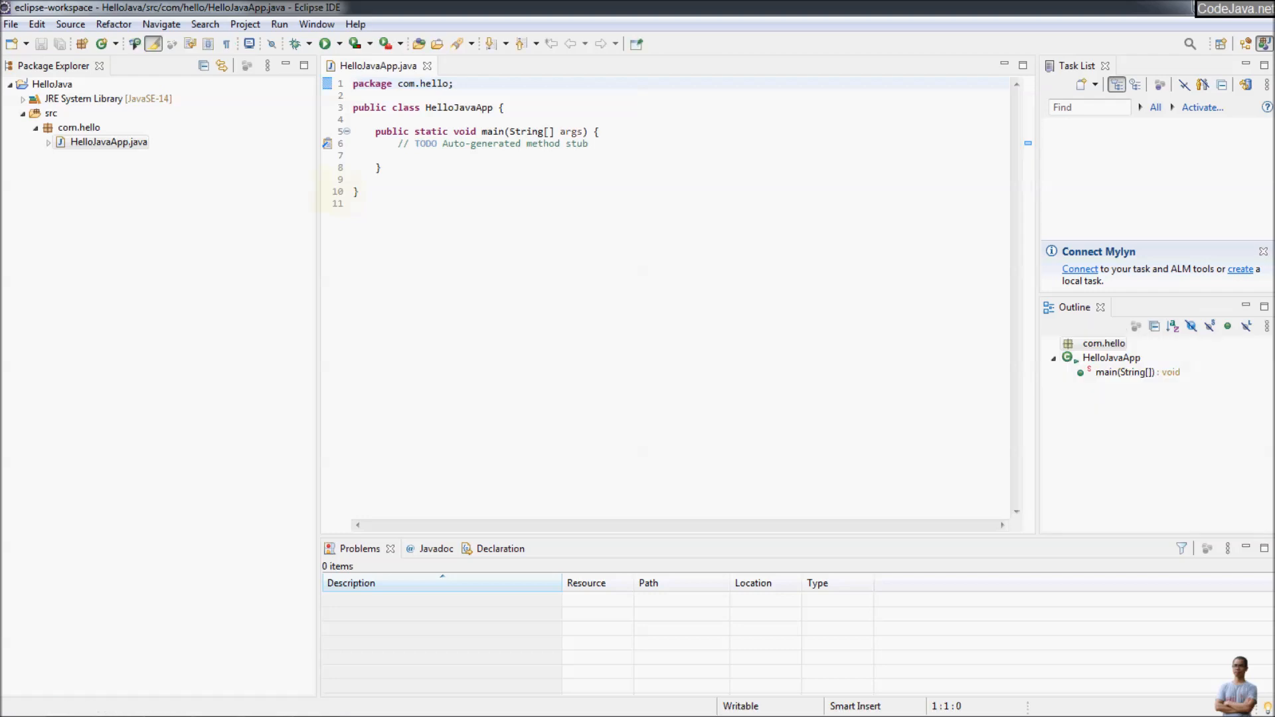
{"action": "left_click", "coordinate": [417, 143]}
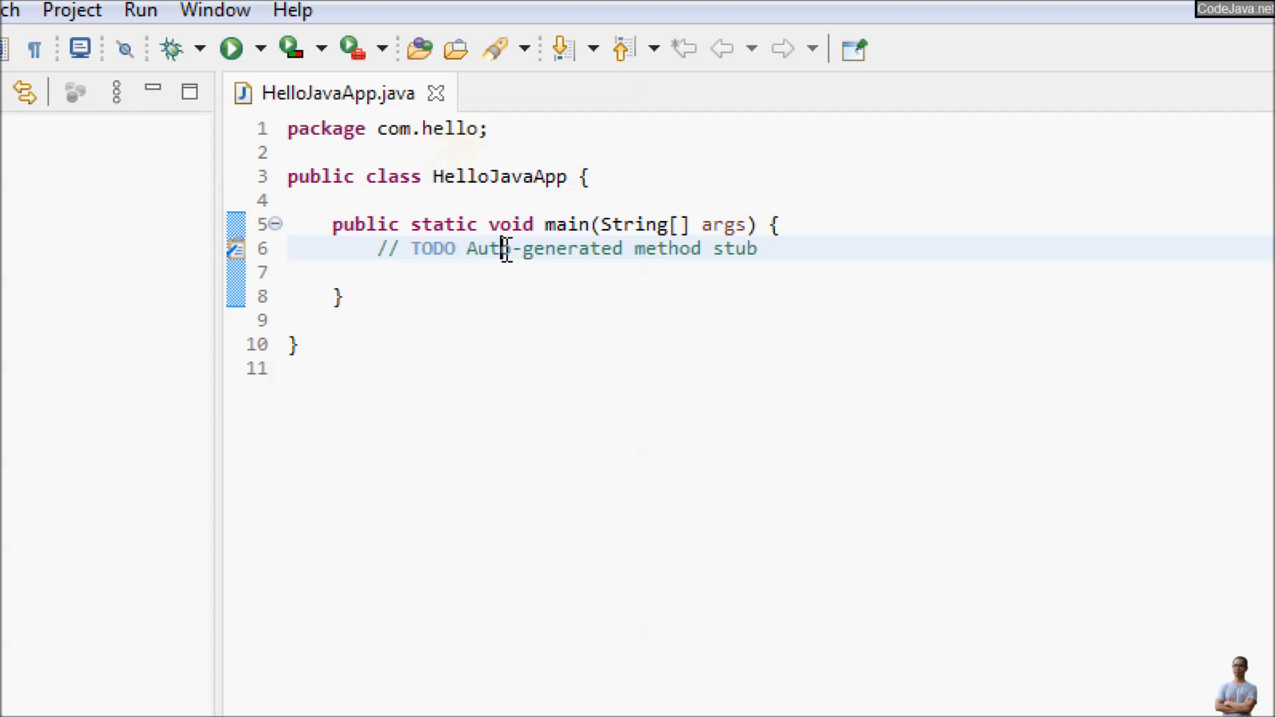
{"action": "key", "text": "End"}
{"action": "key", "text": "ctrl+shift+Left"}
{"action": "key", "text": "ctrl+shift+Left"}
{"action": "key", "text": "ctrl+shift+Left"}
{"action": "key", "text": "ctrl+shift+Left"}
{"action": "key", "text": "ctrl+shift+Left"}
{"action": "key", "text": "ctrl+shift+Left"}
{"action": "key", "text": "BackSpace"}
{"action": "key", "text": "BackSpace"}
{"action": "key", "text": "BackSpace"}
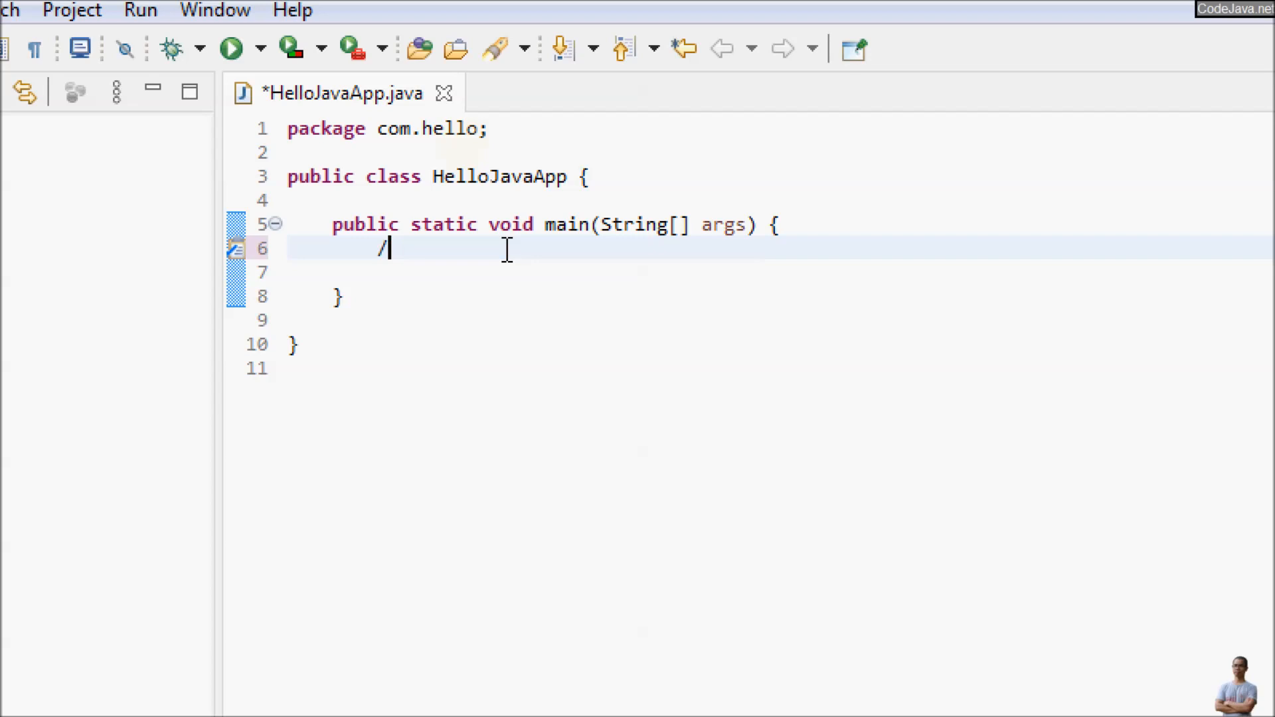
{"action": "key", "text": "BackSpace"}
- Begin a statement with System.out in the body of the main method
{"action": "type", "text": "Syo"}
{"action": "key", "text": "BackSpace"}
{"action": "type", "text": "sted"}
{"action": "key", "text": "BackSpace"}
{"action": "key", "text": "BackSpace"}
{"action": "type", "text": "out"}
{"action": "key", "text": "BackSpace"}
{"action": "key", "text": "BackSpace"}
{"action": "key", "text": "BackSpace"}
{"action": "key", "text": "BackSpace"}
{"action": "type", "text": "out"}
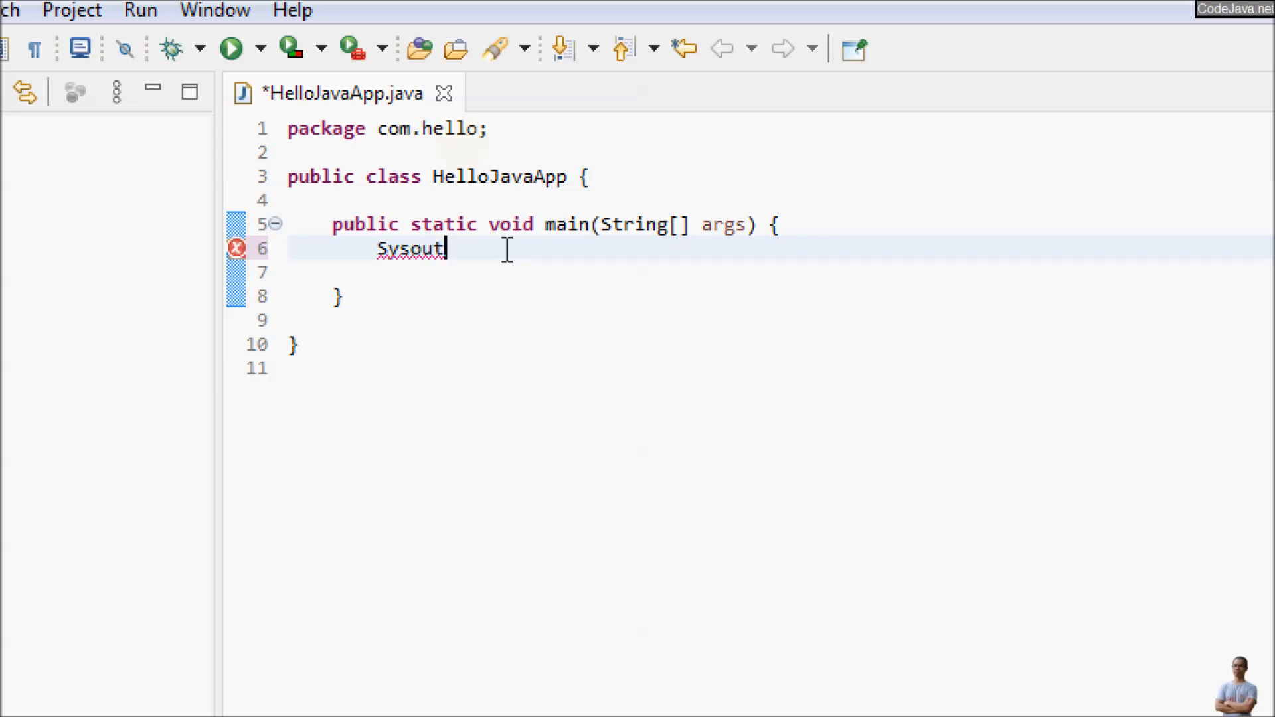
{"action": "key", "text": "BackSpace"}
{"action": "key", "text": "BackSpace"}
{"action": "key", "text": "BackSpace"}
{"action": "type", "text": "tem.out"}
{"action": "key", "text": "Escape"}
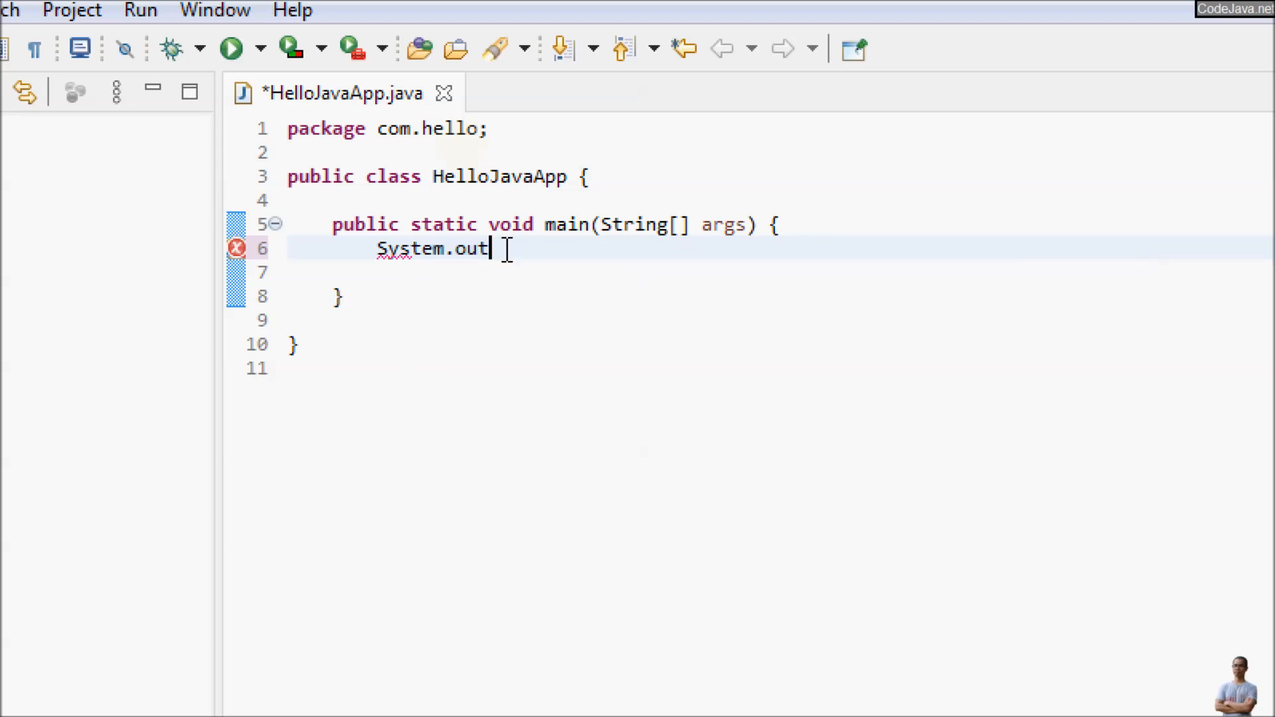
- Complete the statement in the main method as System.out.println("Hello World");
{"action": "type", "text": ".println\"H"}
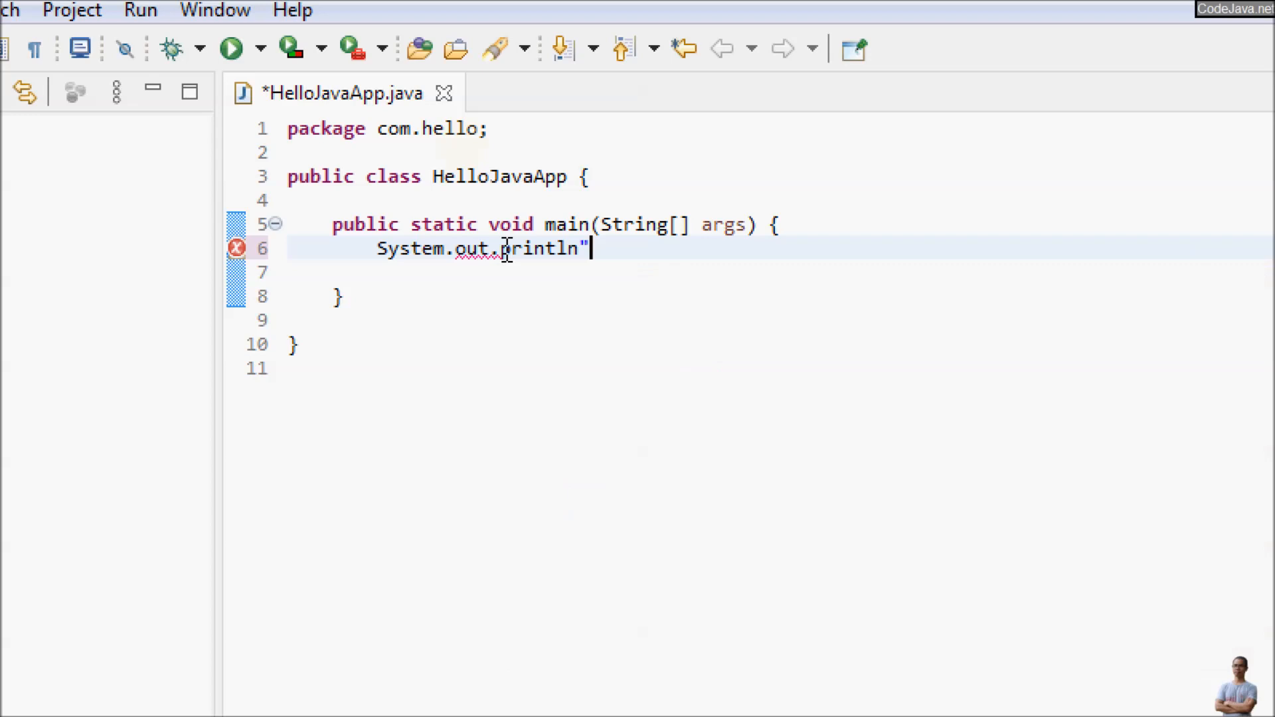
{"action": "key", "text": "BackSpace"}
{"action": "key", "text": "BackSpace"}
{"action": "type", "text": "(\"Hello W"}
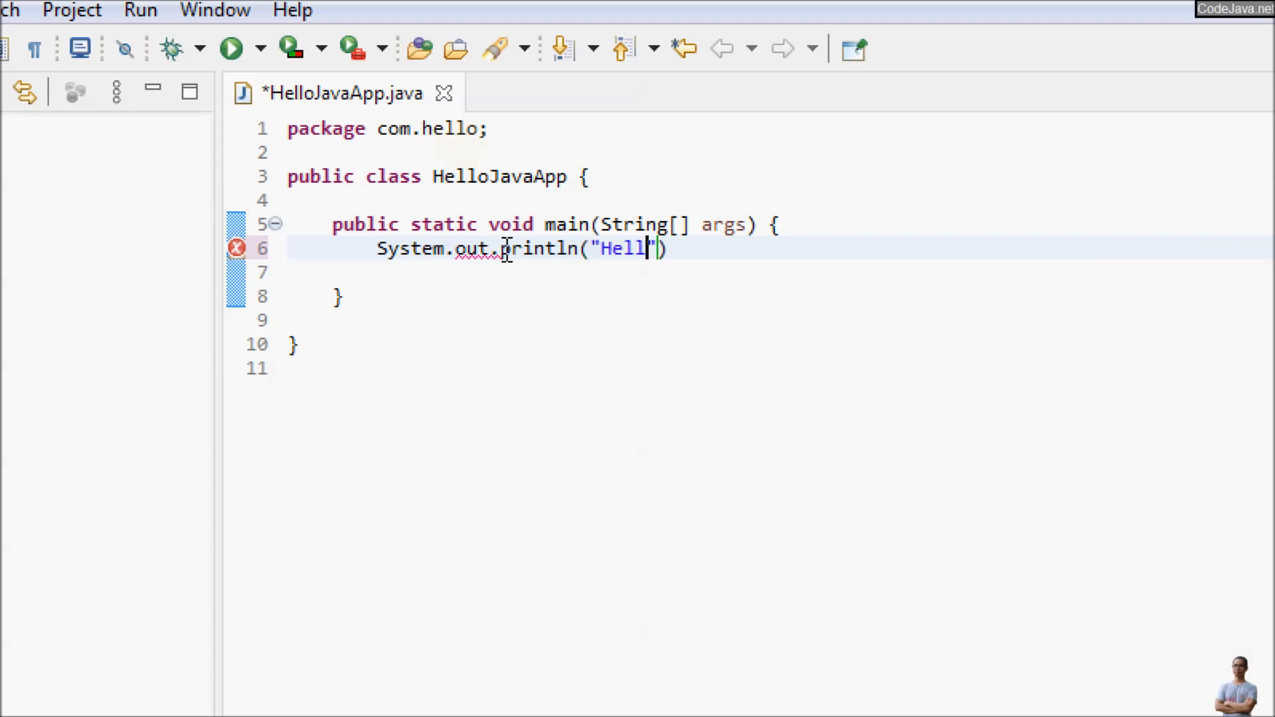
{"action": "type", "text": "orld\");"}
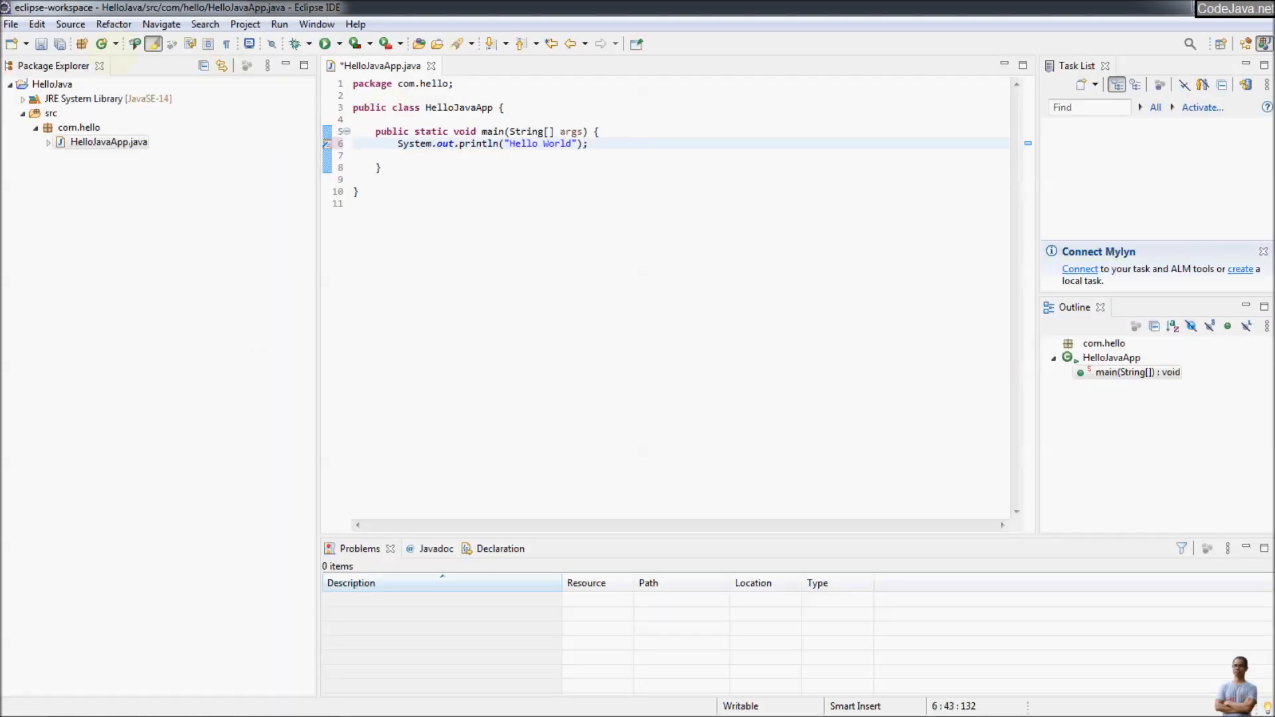
- Save HelloJavaApp.java and run the HelloJavaApp program
{"action": "key", "text": "ctrl+s"}
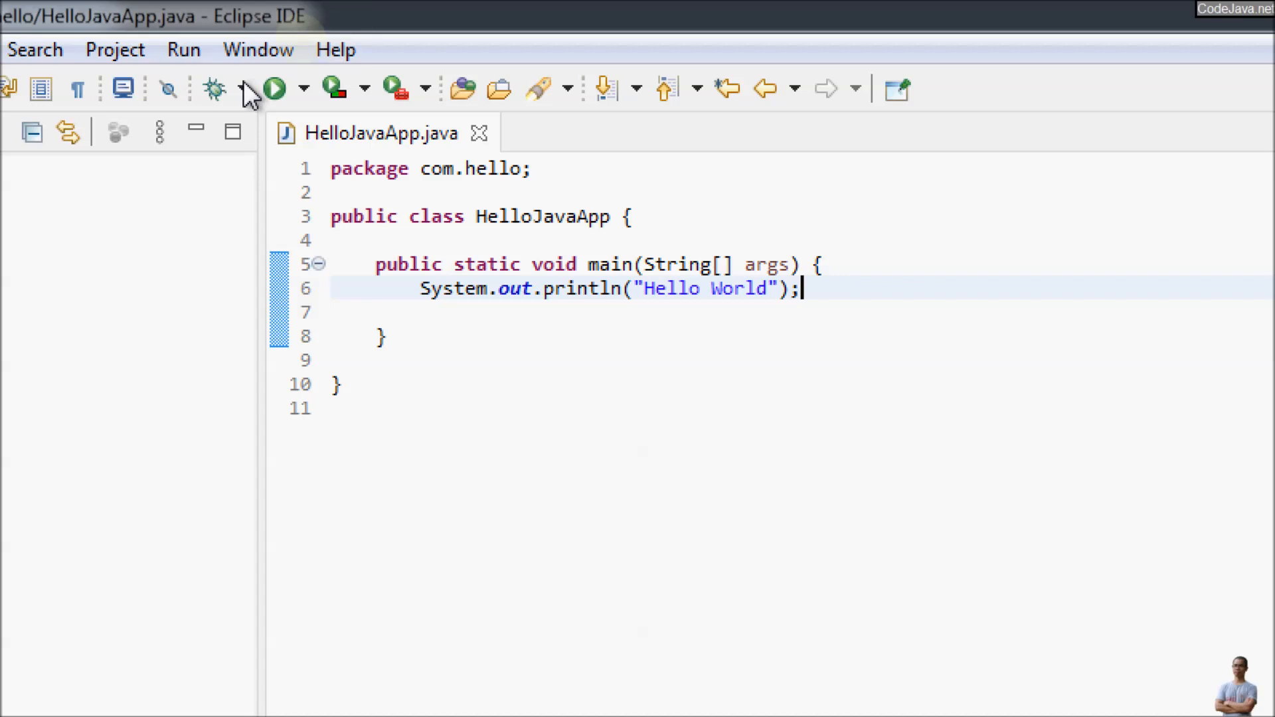
{"action": "left_click", "coordinate": [303, 87]}
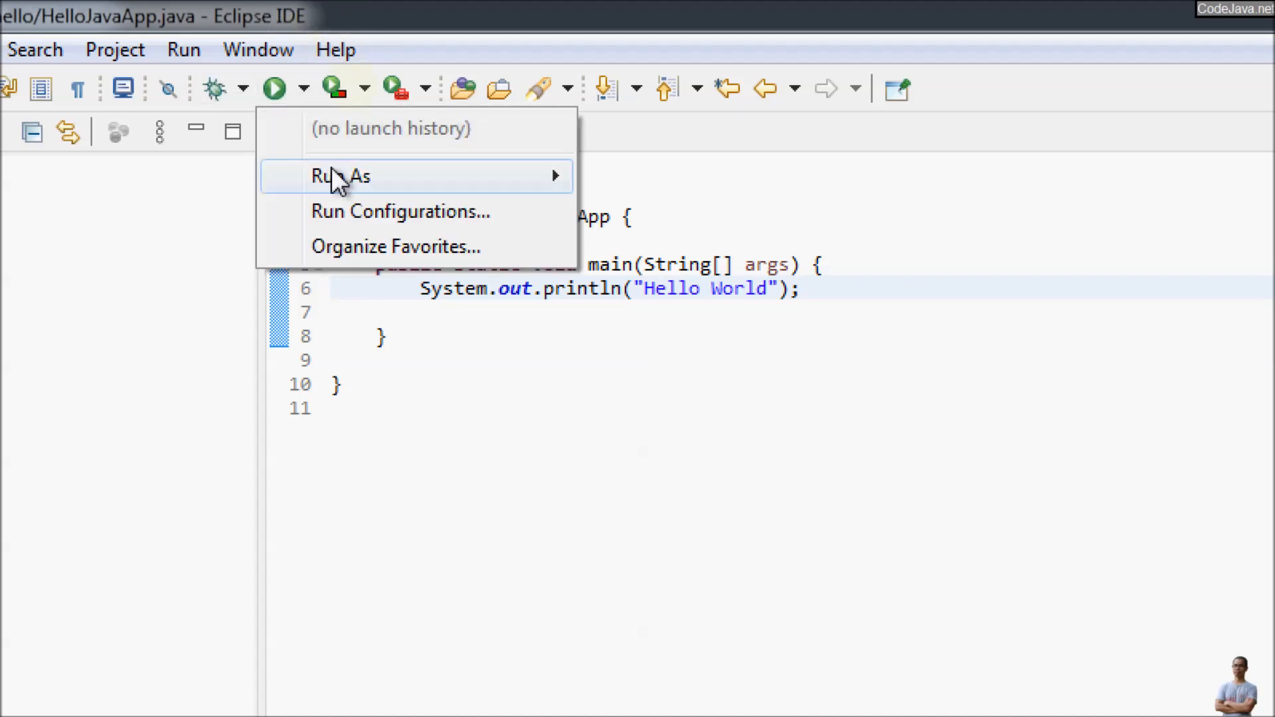
{"action": "mouse_move", "coordinate": [332, 176]}
{"action": "left_click", "coordinate": [624, 176]}
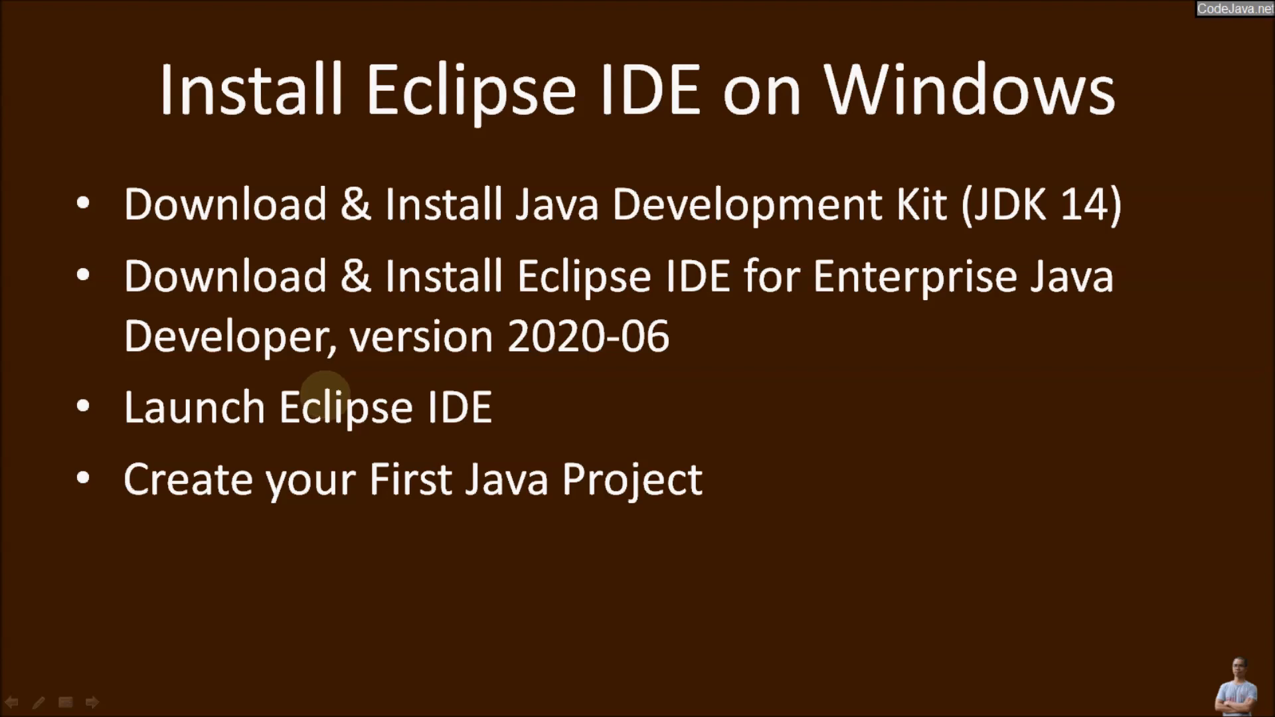
{"action": "left_click", "coordinate": [325, 396]}
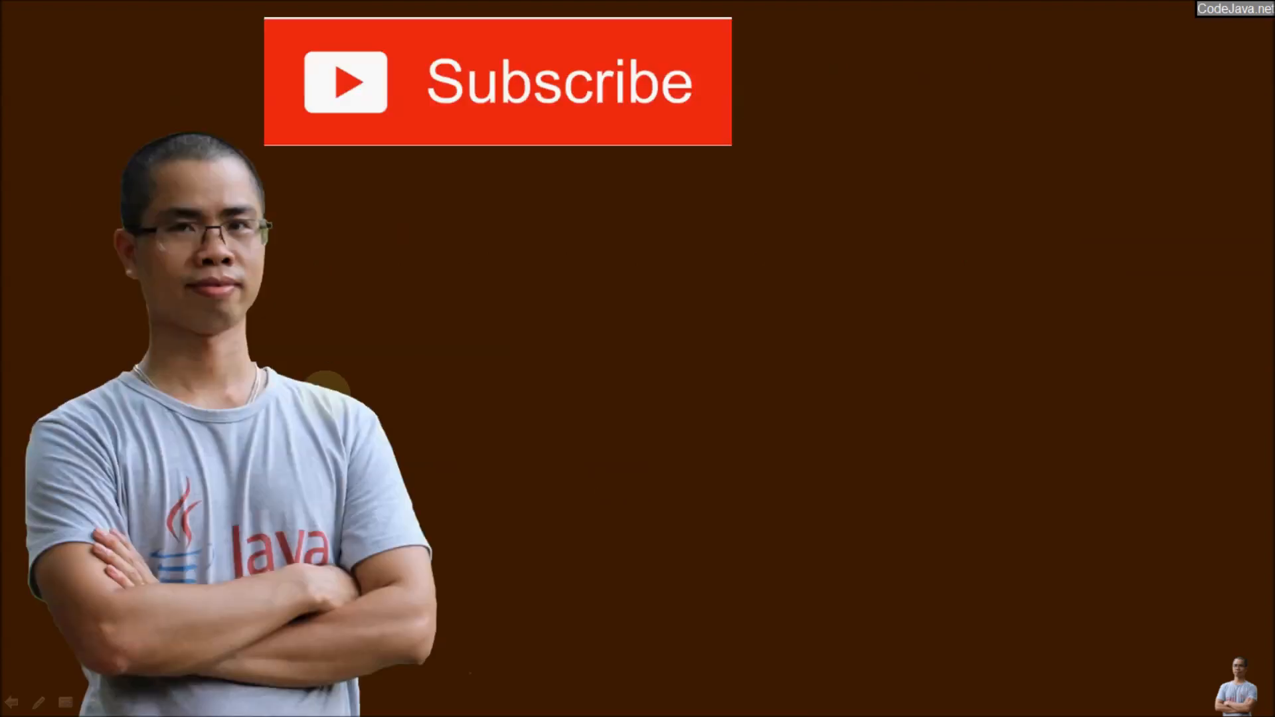